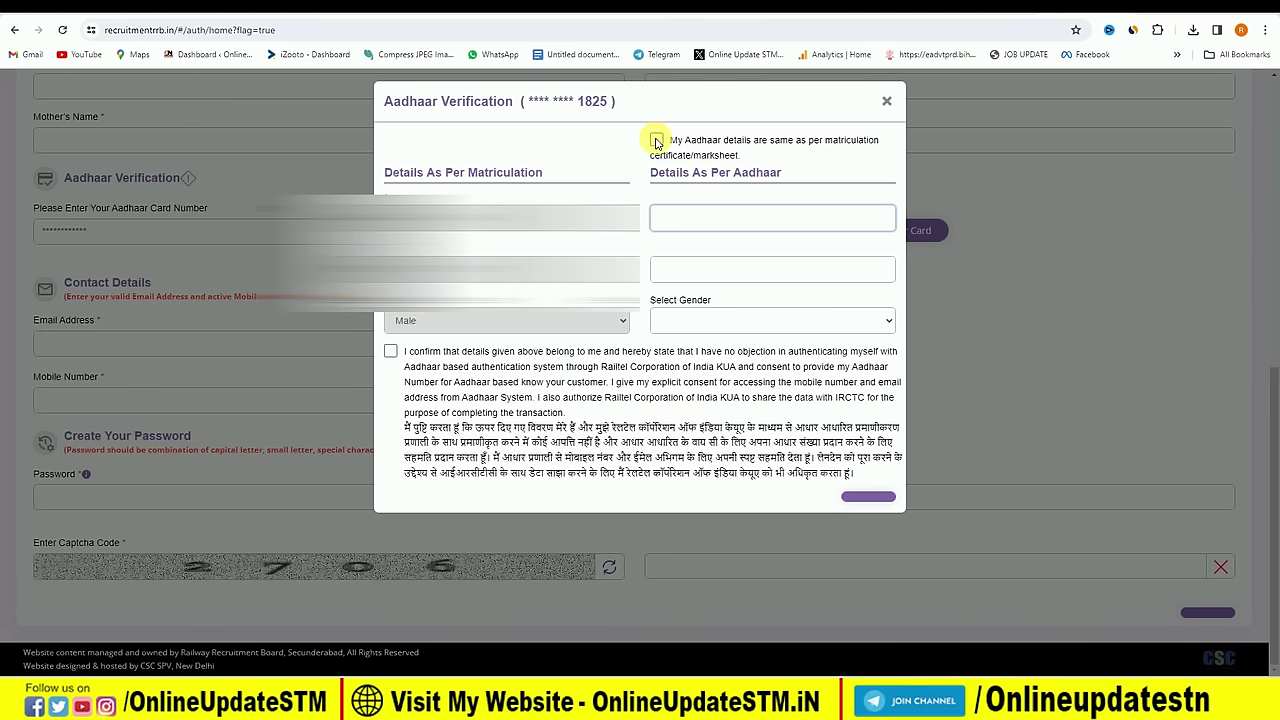
- Declare that the Aadhaar details match the matriculation certificate, consent to Aadhaar authentication, and submit the verification
left_click(657, 142)
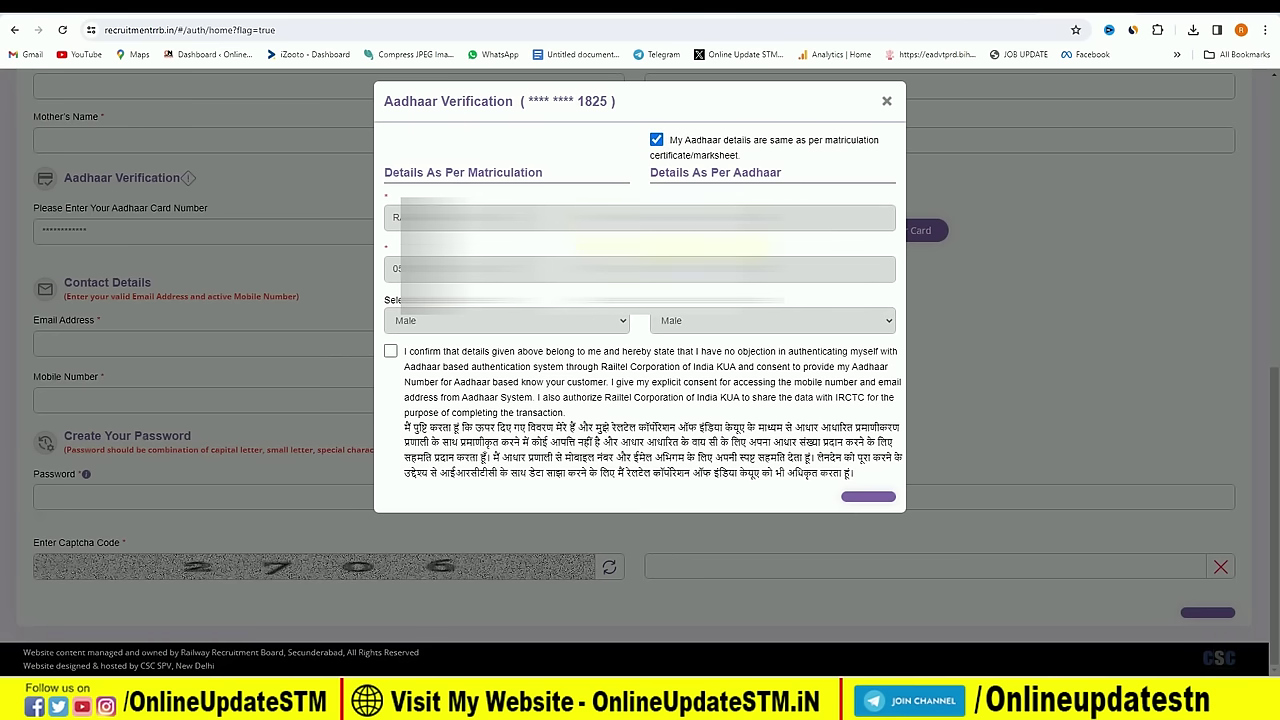
left_click(657, 142)
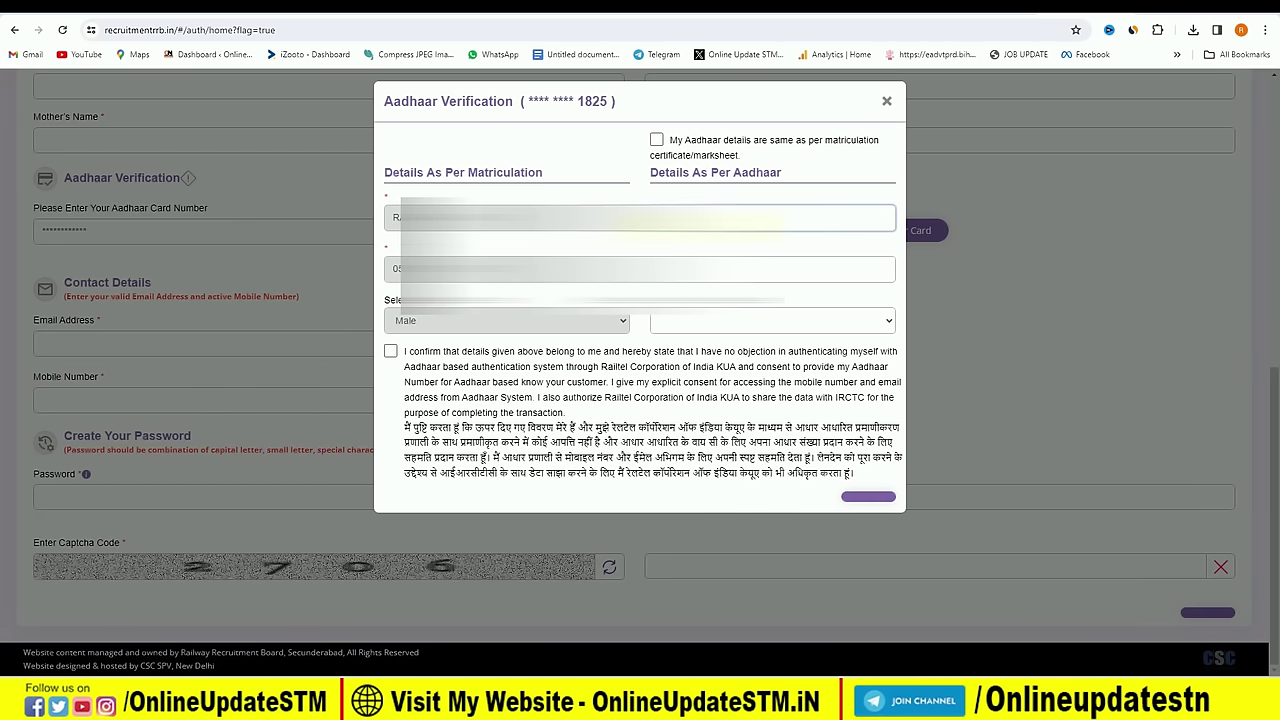
left_click(656, 141)
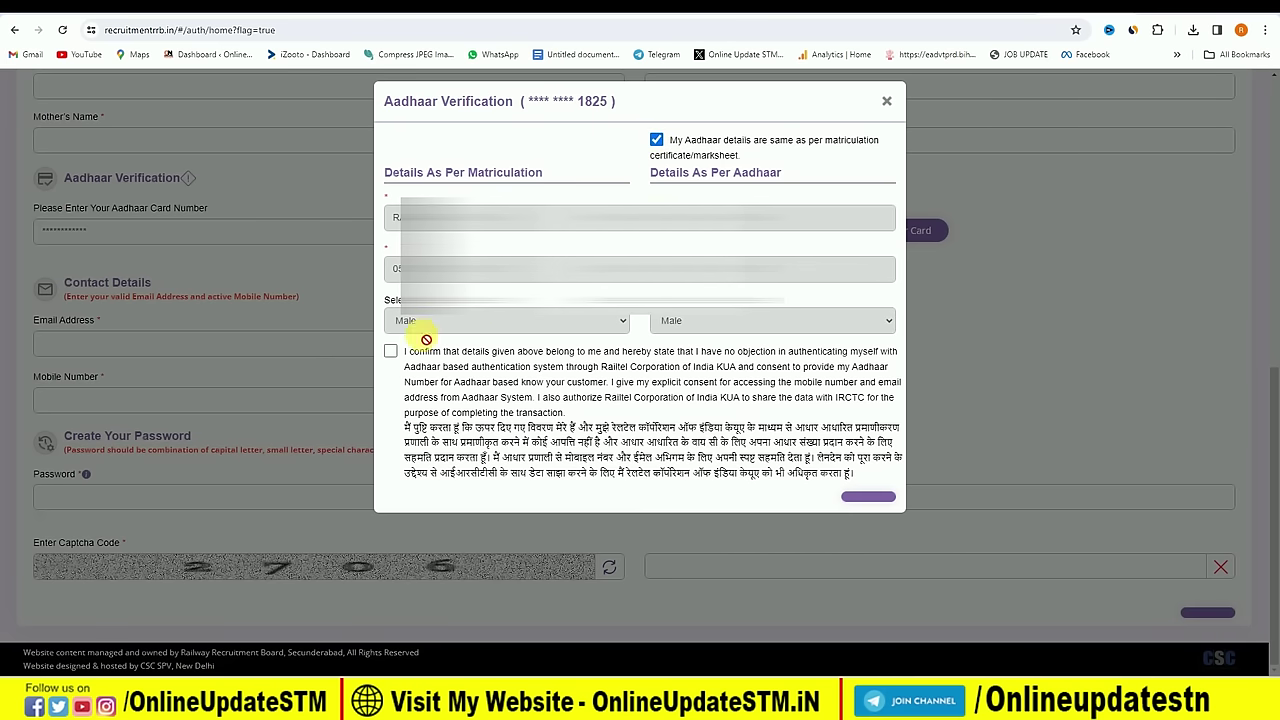
left_click(870, 497)
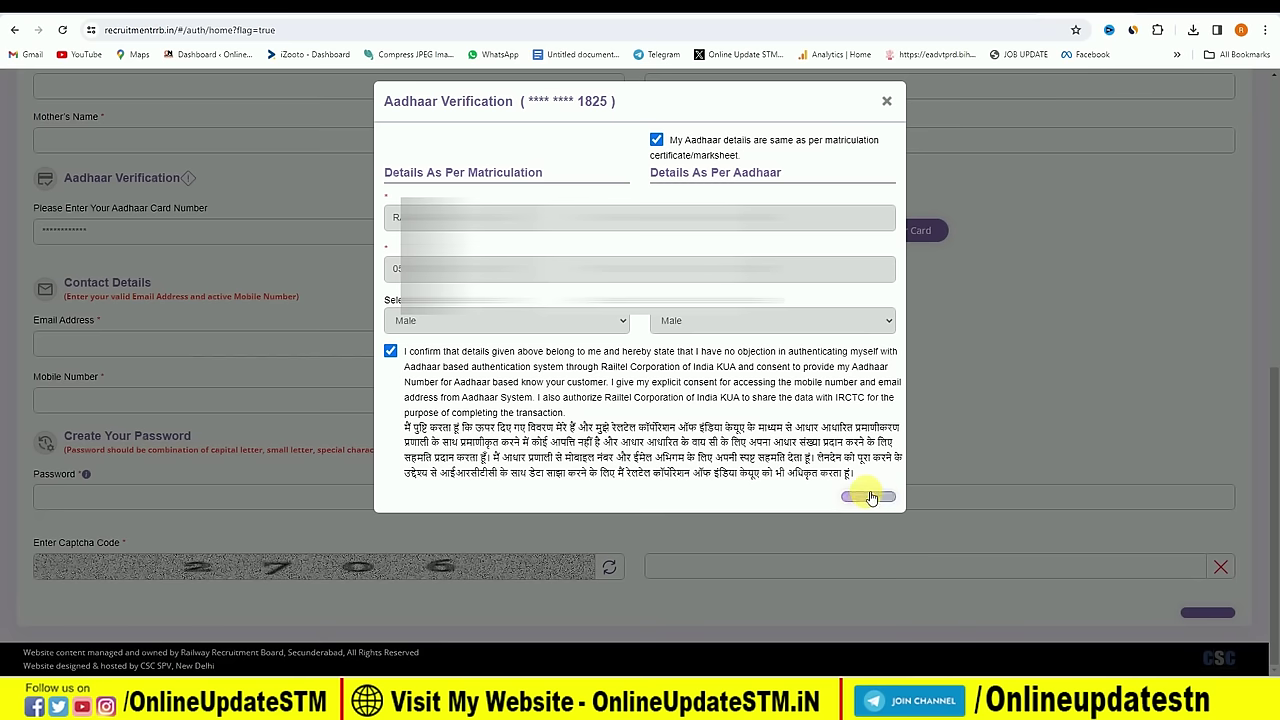
left_click(855, 500)
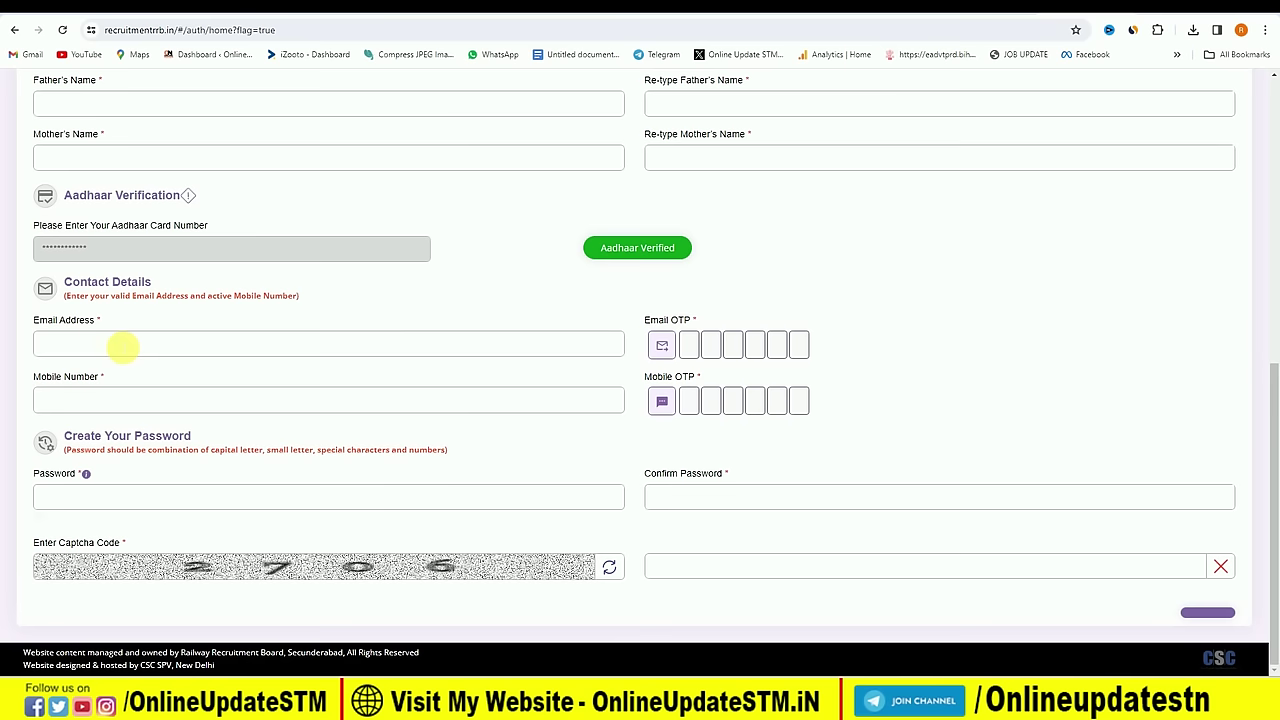
- Fill in the applicant's email address under Contact Details and request the email OTP
left_click(120, 346)
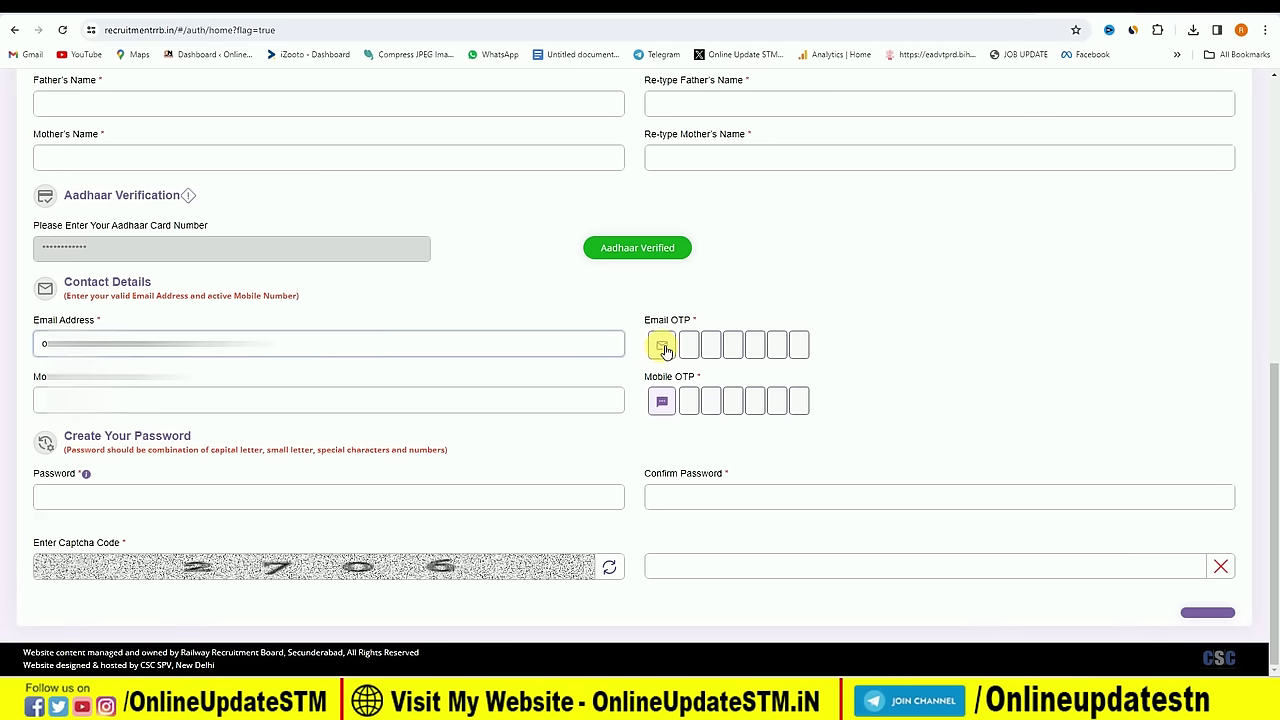
left_click(663, 347)
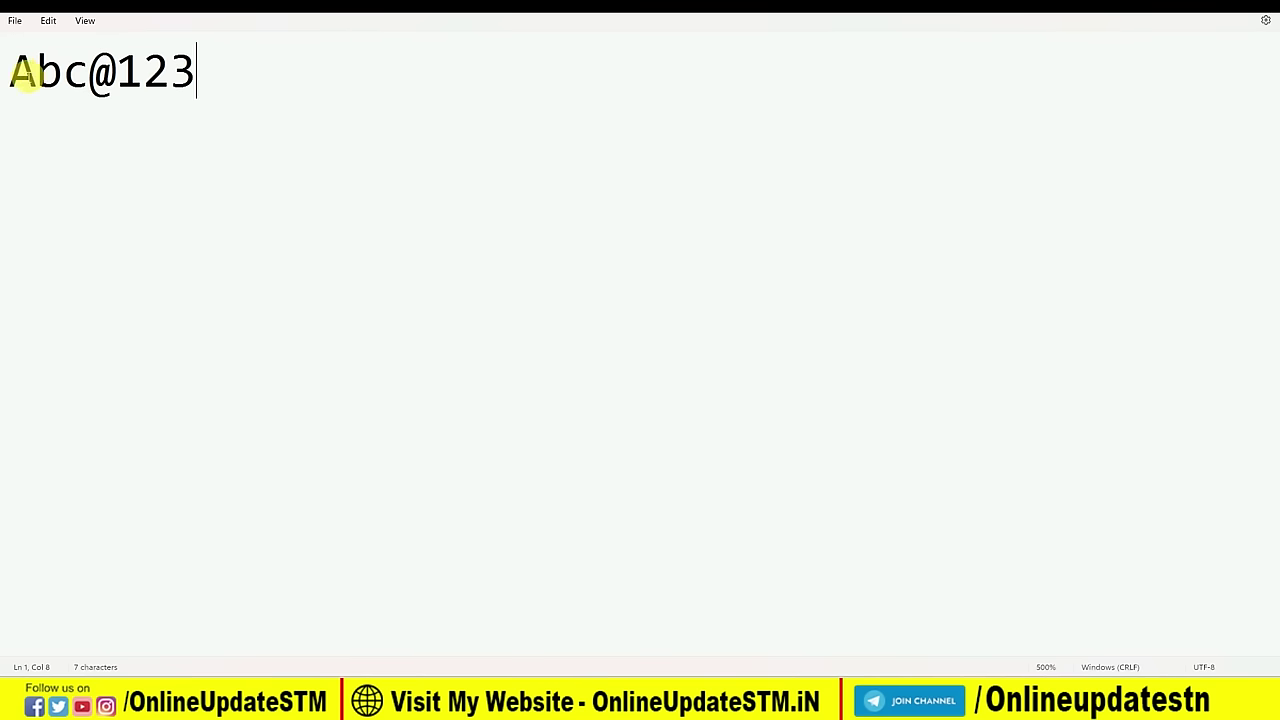
- Switch to the text editor and highlight the whole example password to examine its format
left_click_drag(10, 70, 204, 88)
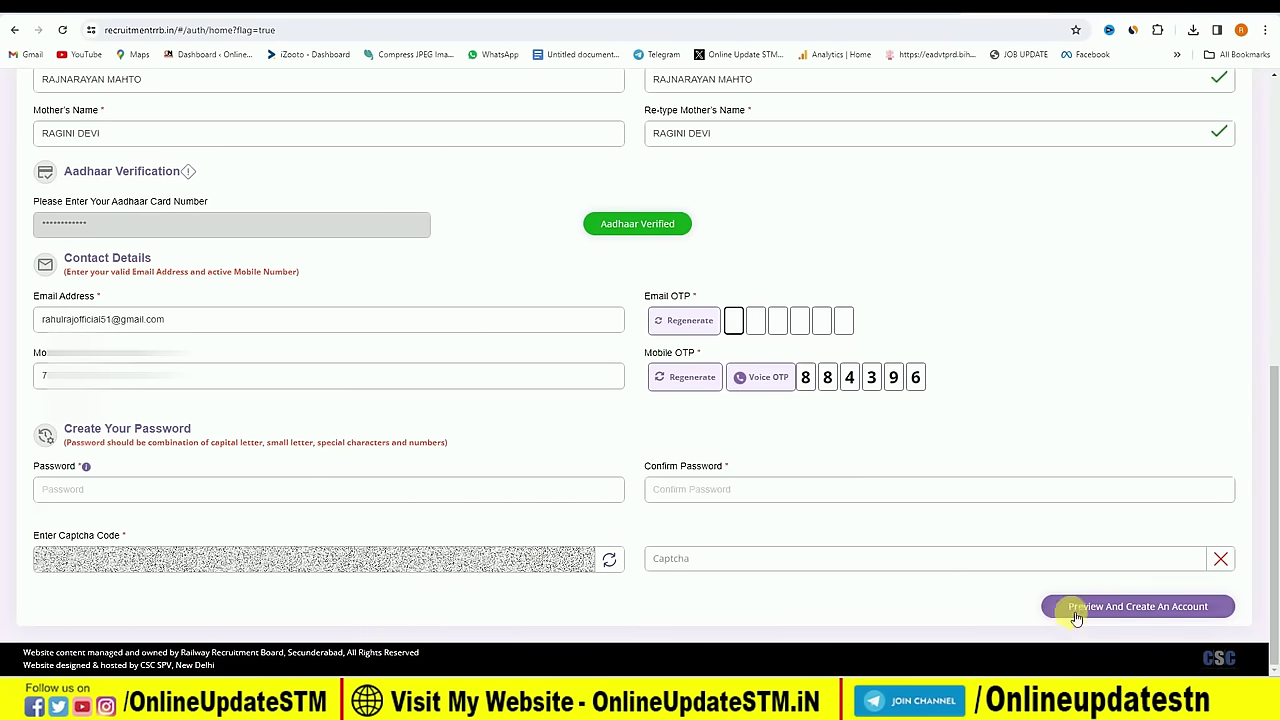
- Preview the registration, confirm that the details were re-checked and found correct, and create the account
left_click(1160, 607)
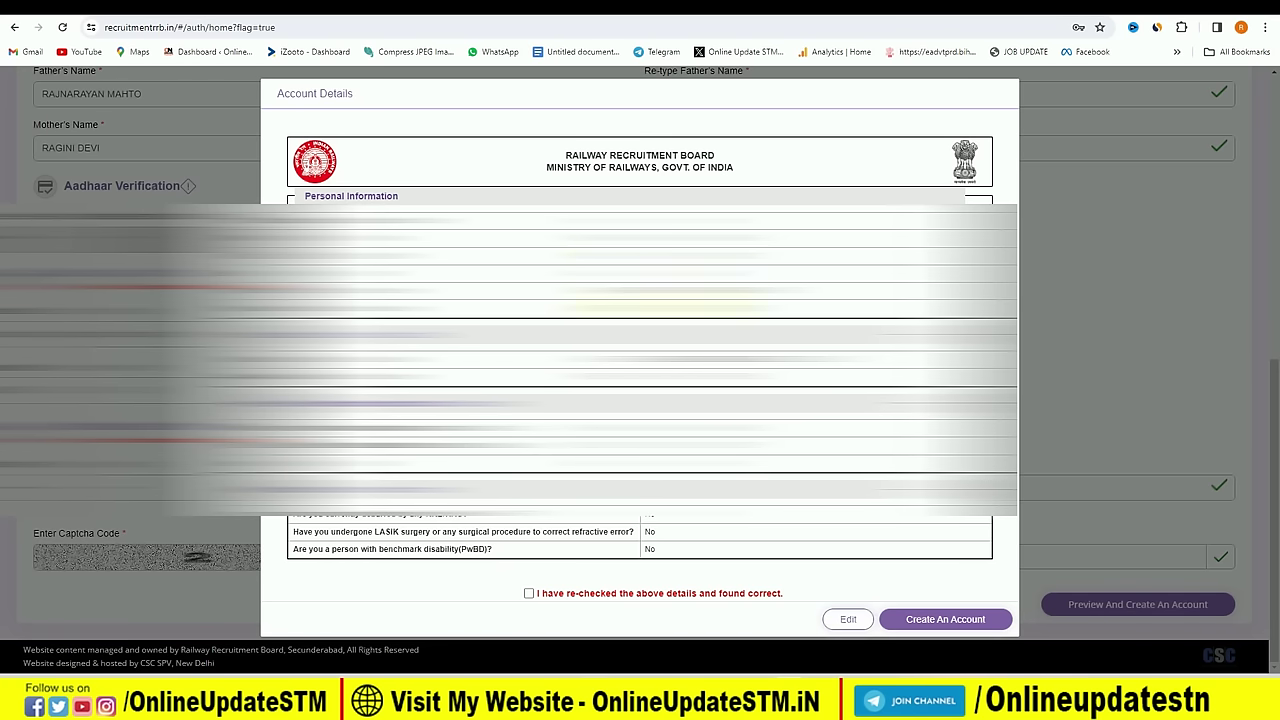
left_click(922, 620)
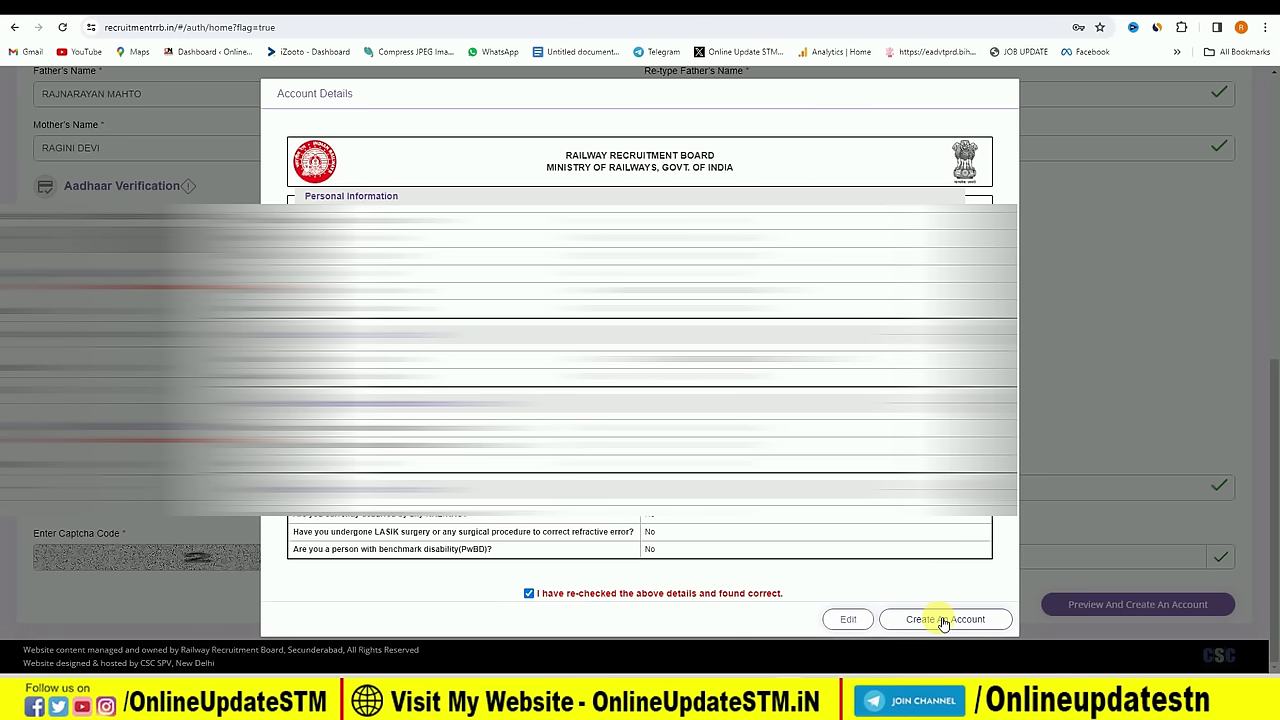
left_click(943, 621)
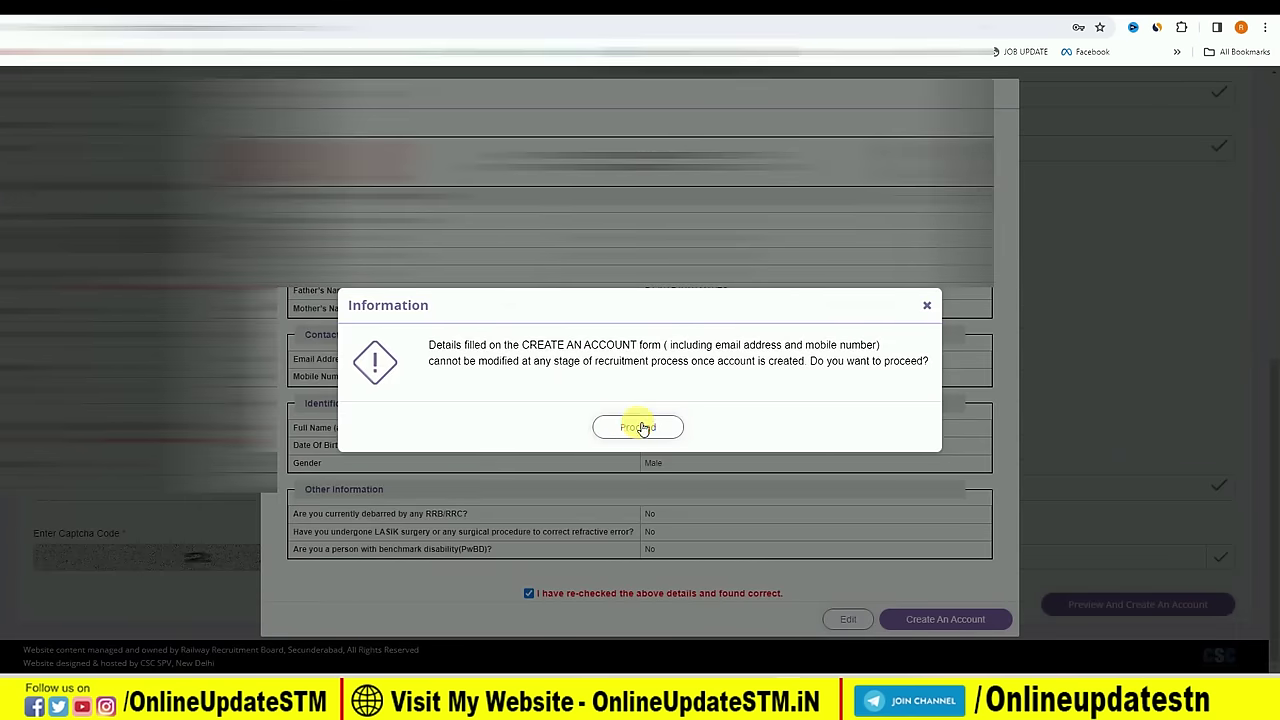
left_click(640, 428)
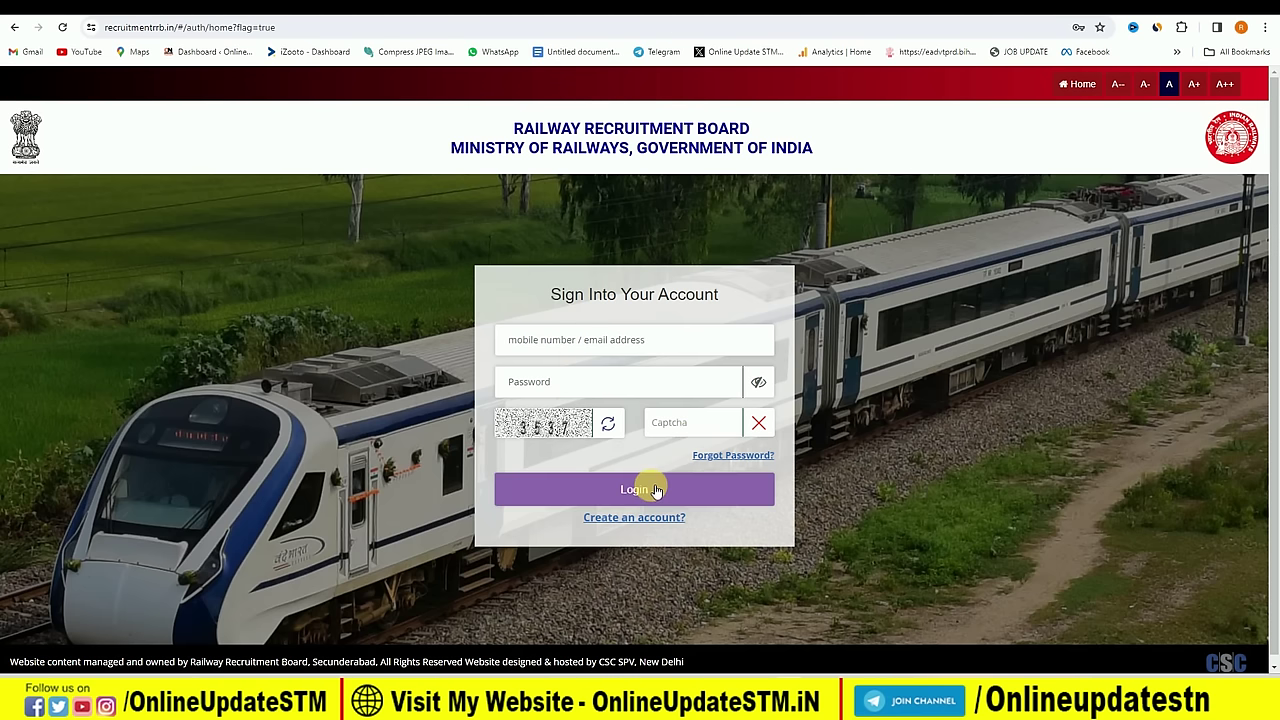
- Log in to the candidate account and open the online application section
left_click(655, 489)
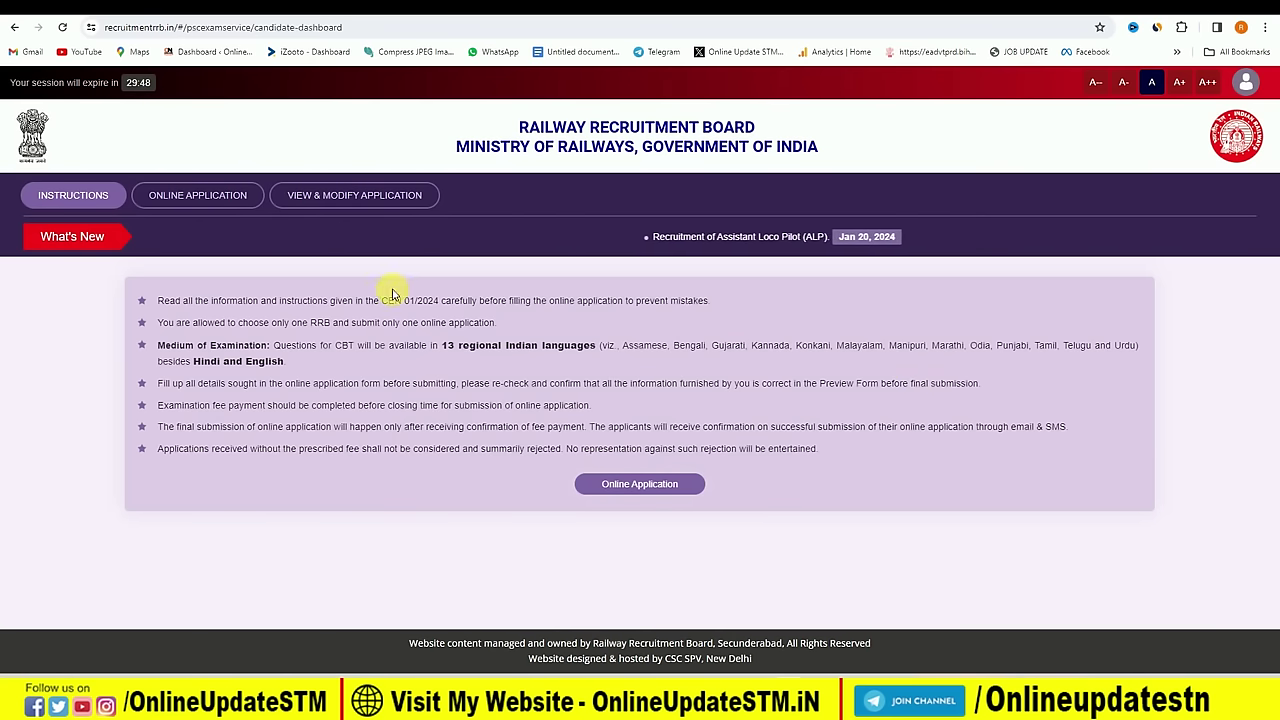
left_click(632, 486)
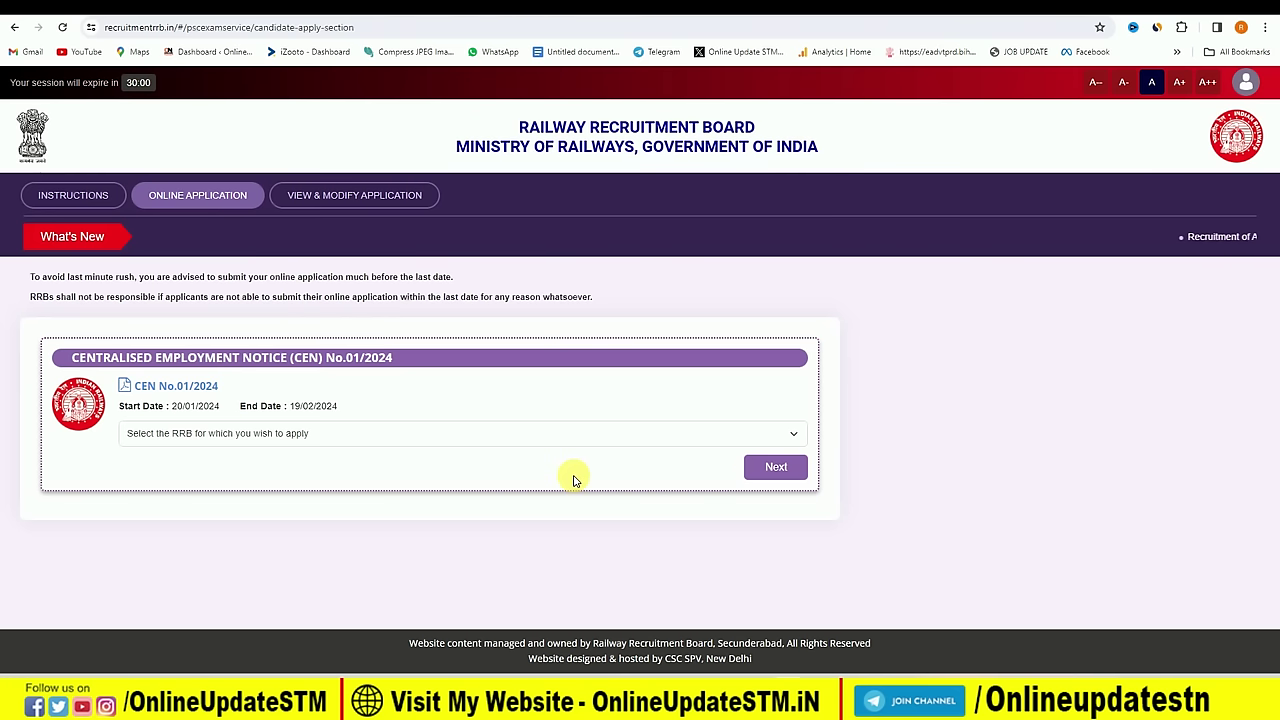
- Choose Patna as the RRB to apply for under CEN No.01/2024
left_click(362, 434)
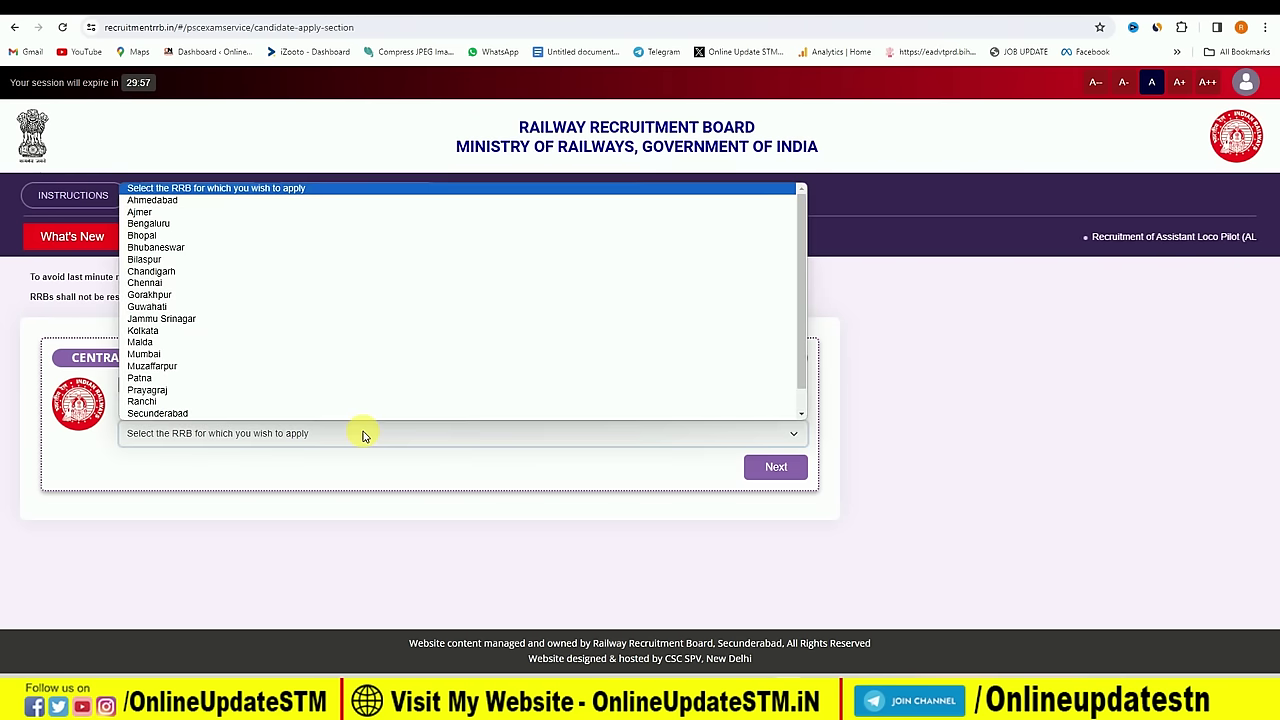
left_click(364, 434)
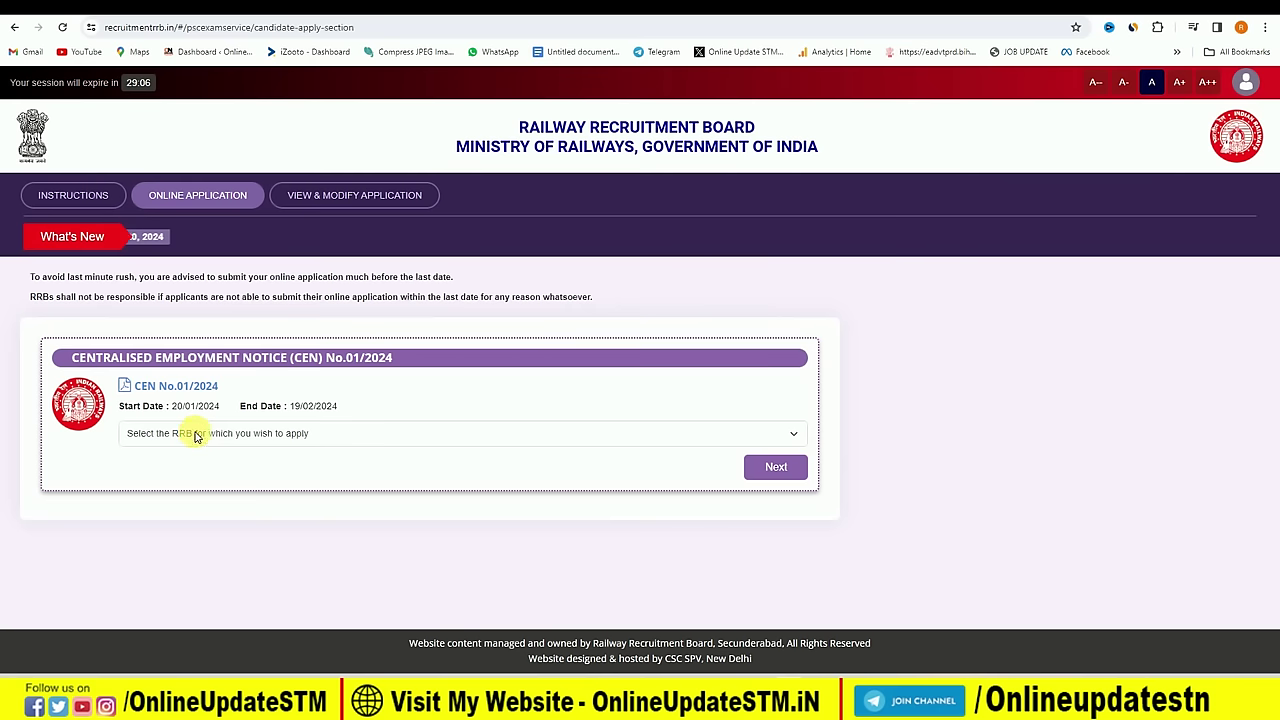
left_click(216, 436)
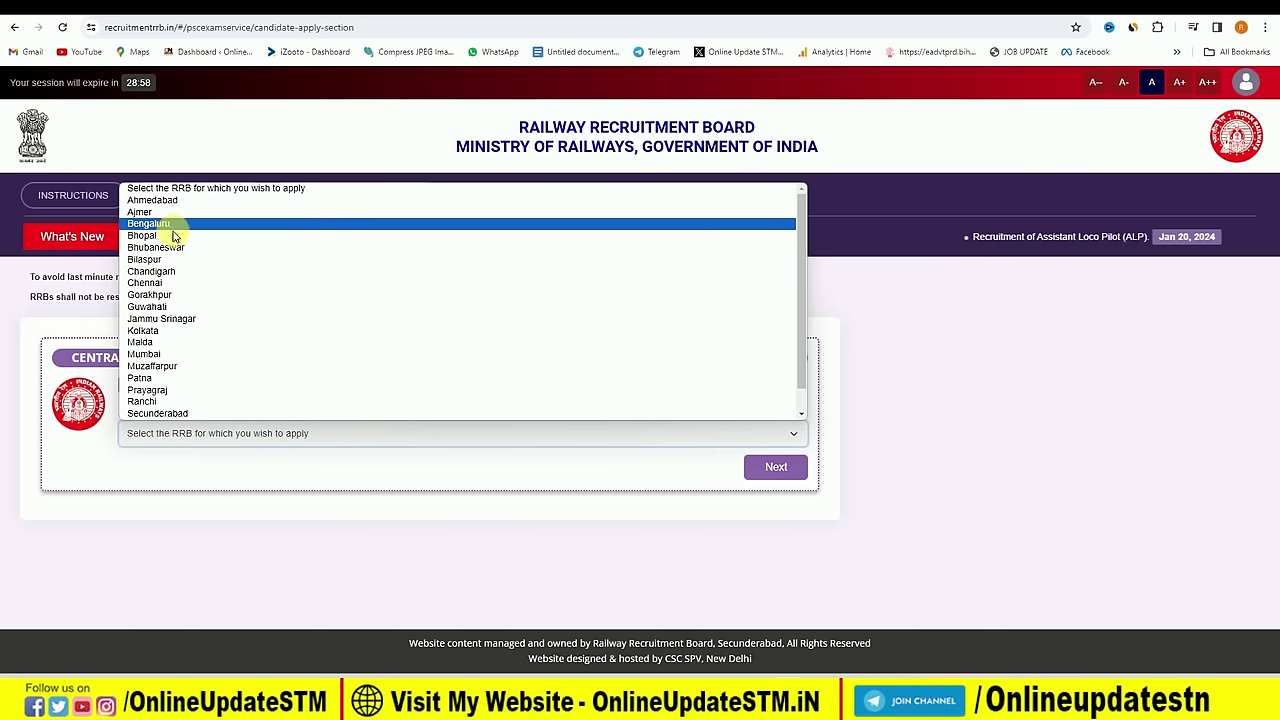
left_click(176, 378)
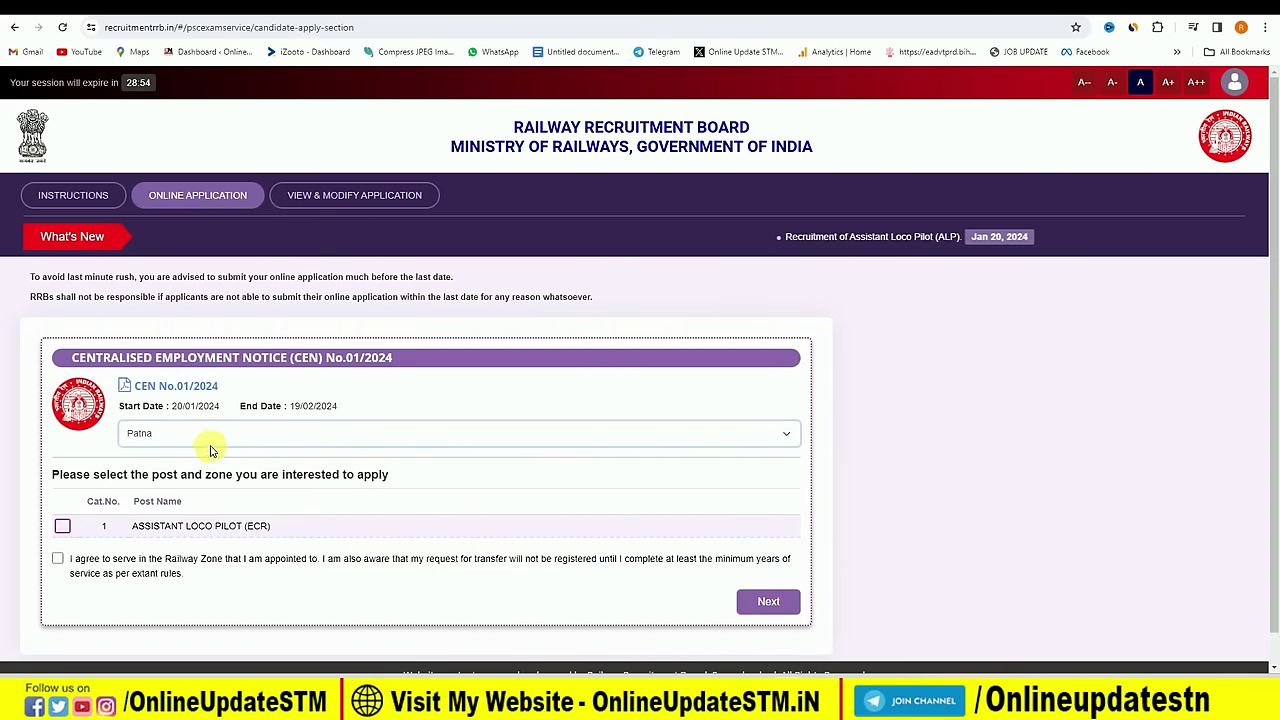
- Examine the RRB and zone-wise ALP vacancy table in the notification PDF, and return to the application
key("ctrl+Tab")
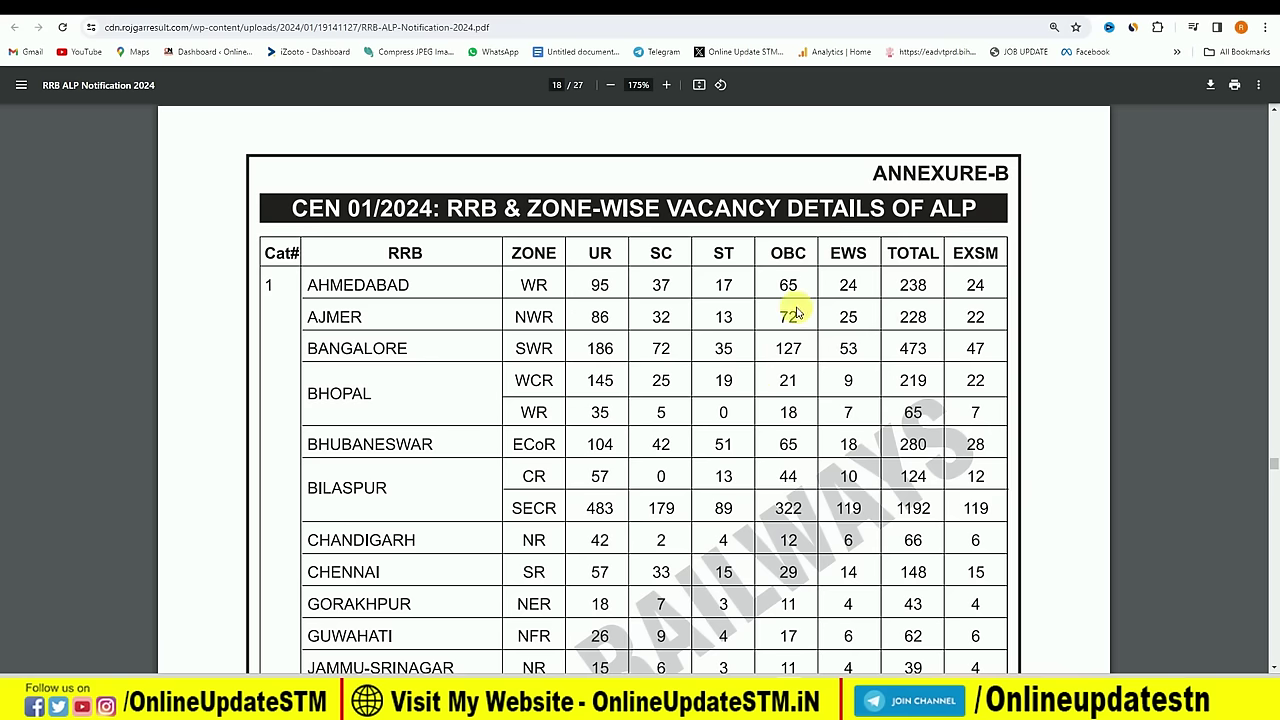
scroll(463, 396, "down", 1)
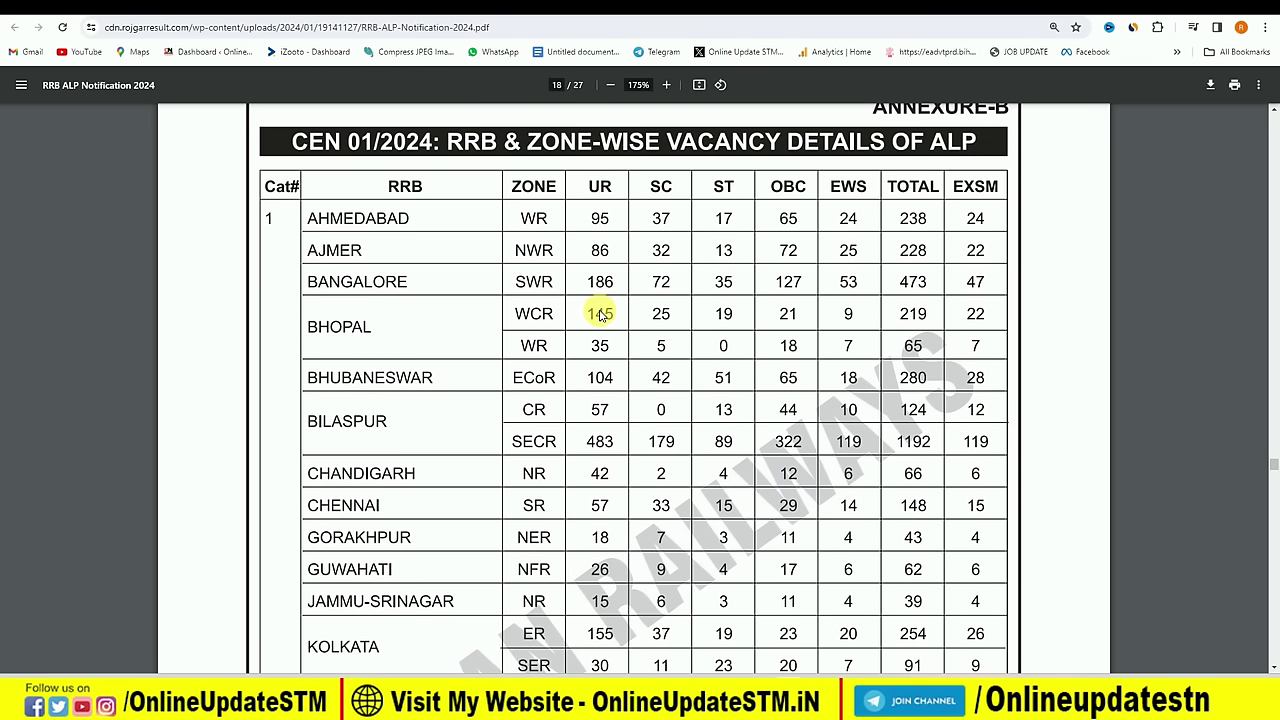
key("ctrl+Tab")
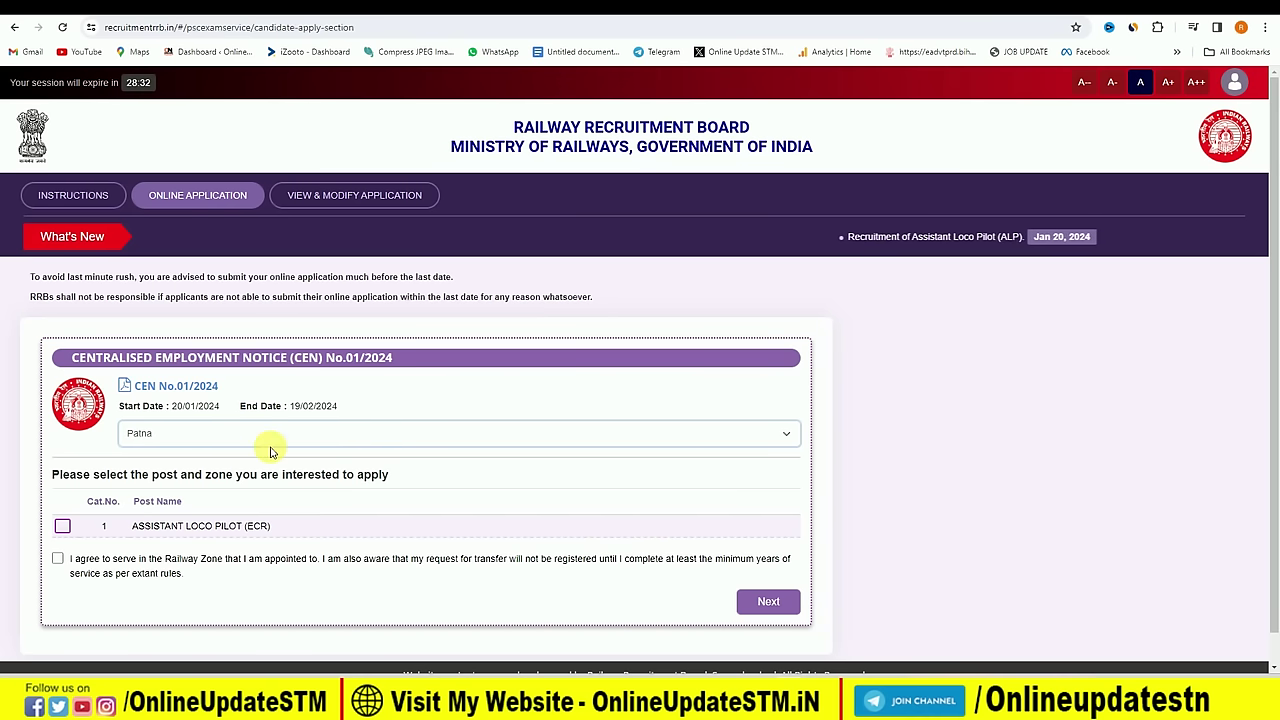
- Select the Assistant Loco Pilot (ECR) post, agree to serve in the appointed Railway Zone, and continue to the application form
left_click(60, 527)
left_click(56, 558)
left_click(766, 601)
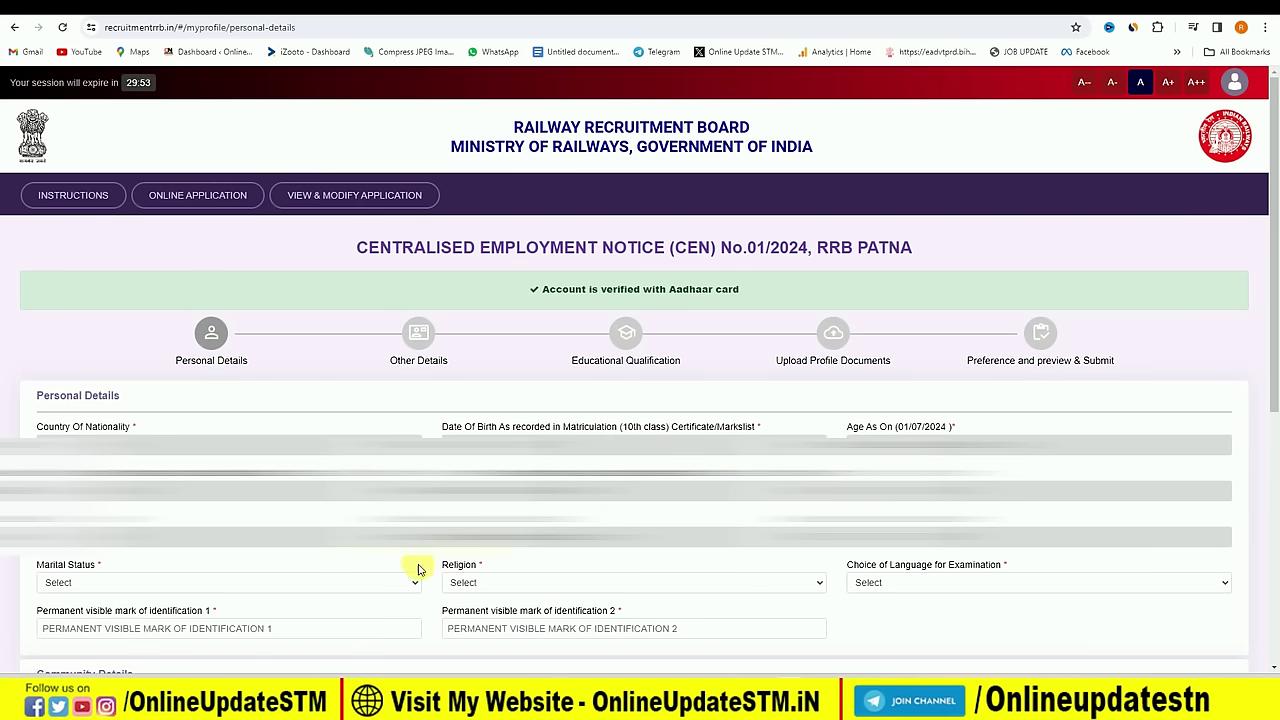
- Set the marital status to Unmarried, the religion to Hindu and the examination language to English in Personal Details
left_click(279, 582)
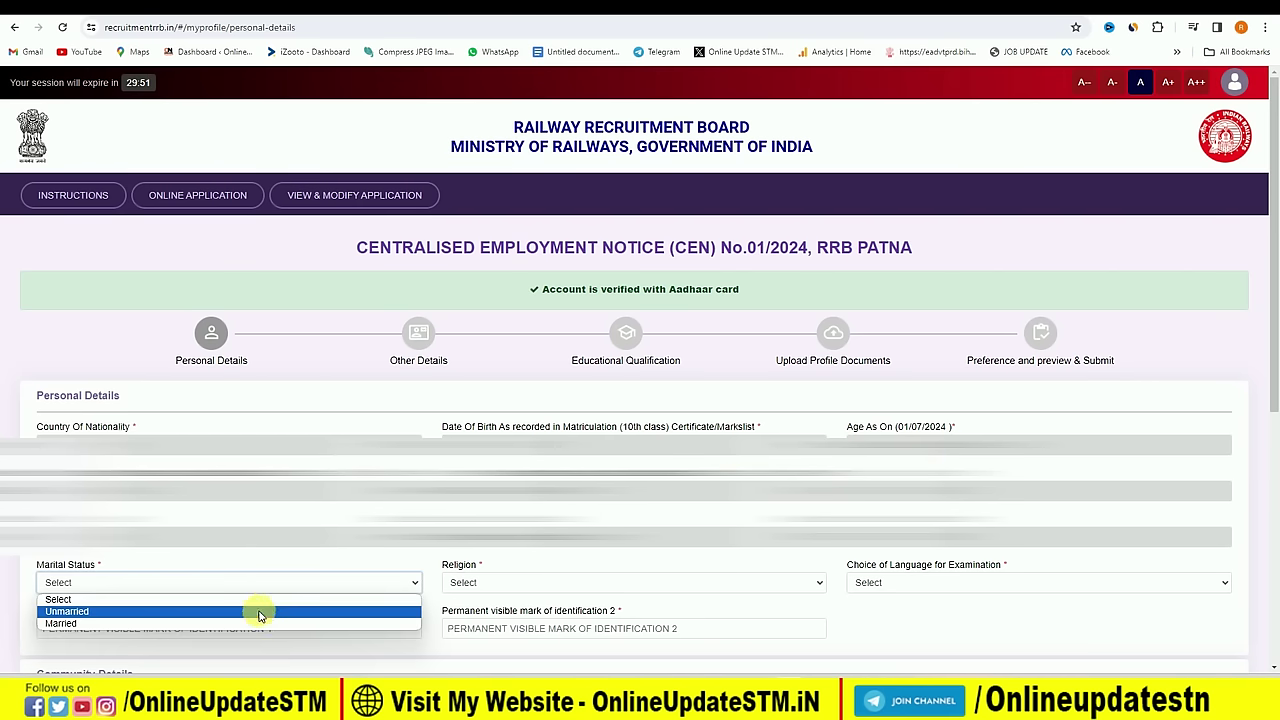
left_click(253, 611)
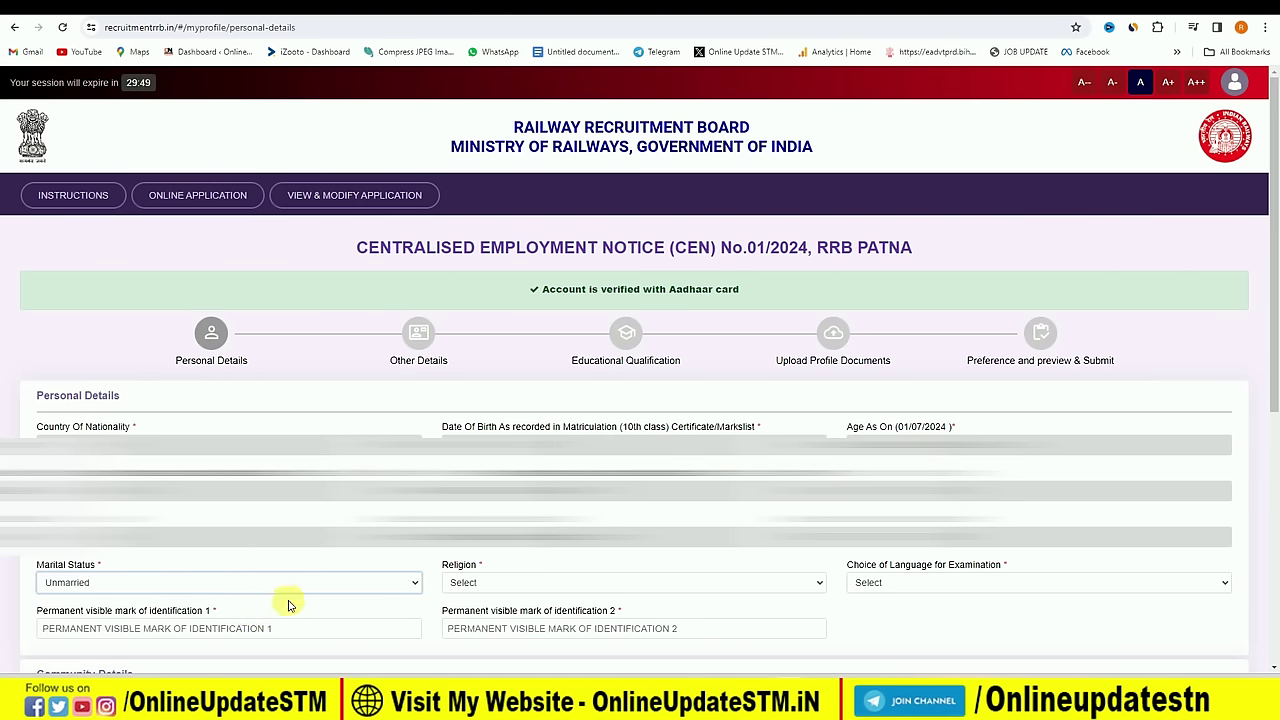
left_click(543, 585)
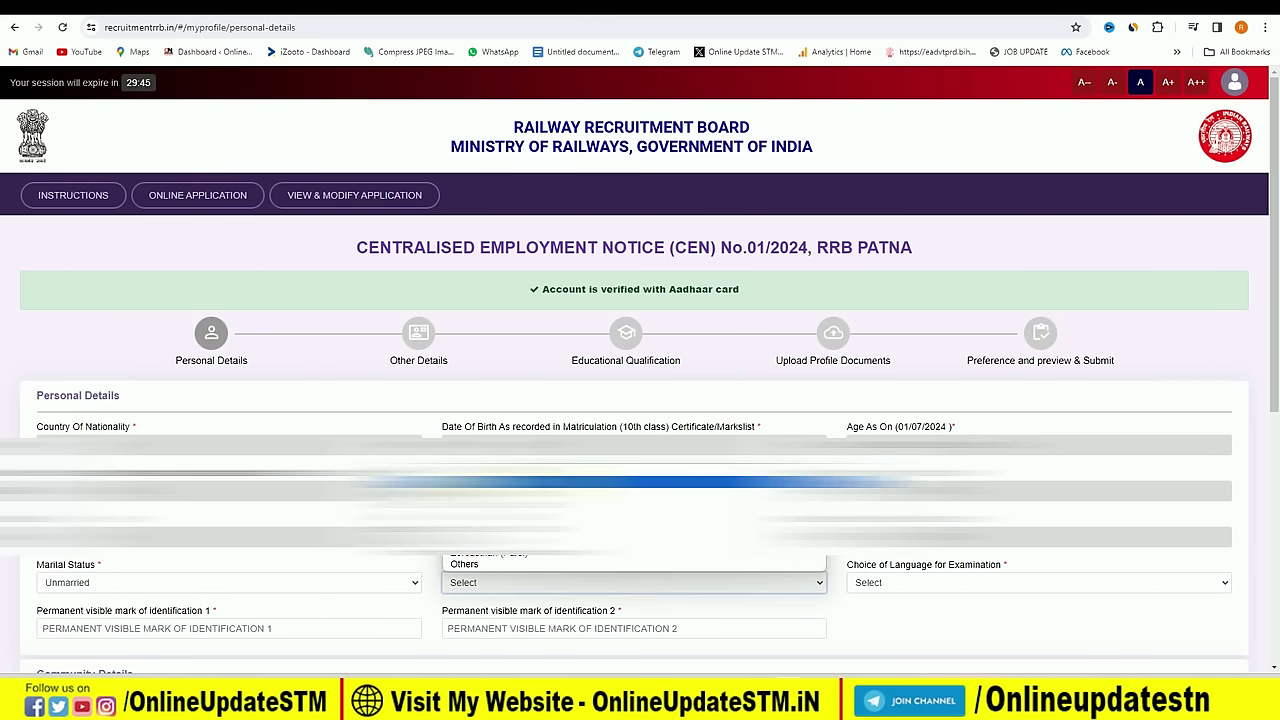
left_click(630, 483)
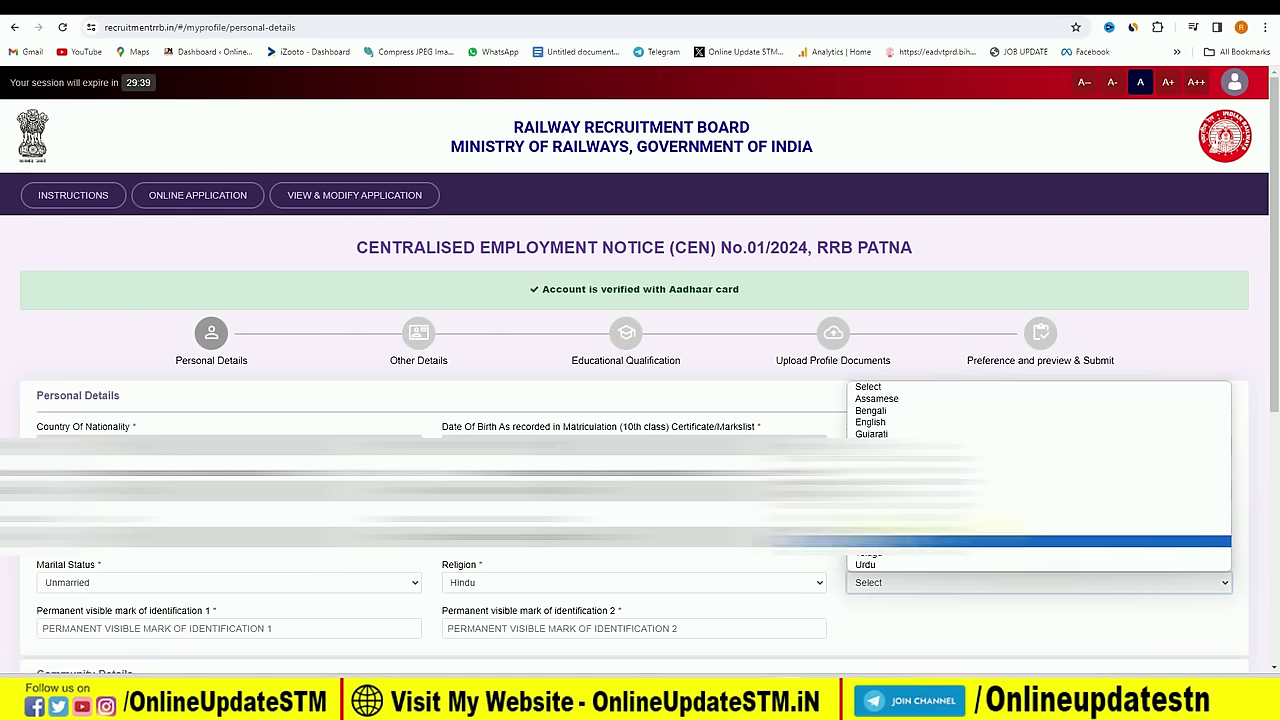
left_click(924, 423)
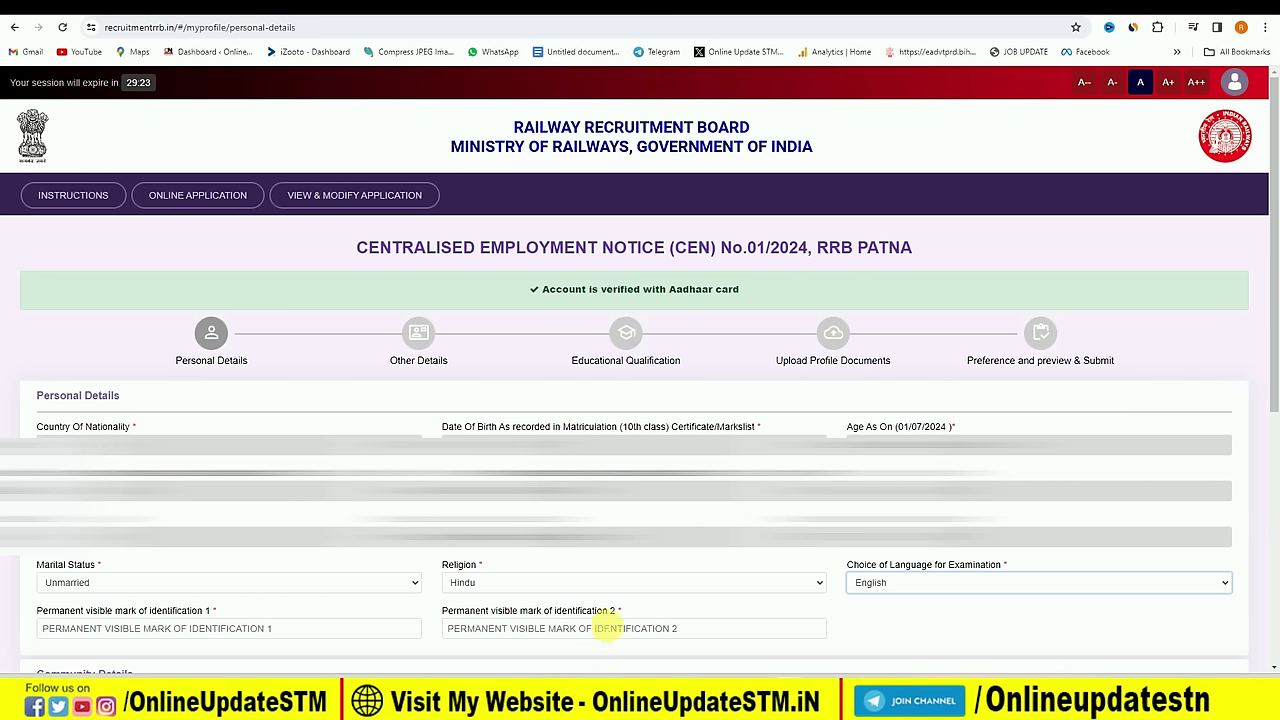
- Set the community to OBC (Other Backward Classes) in Community Details
scroll(40, 197, "down", 5)
key("ctrl+plus")
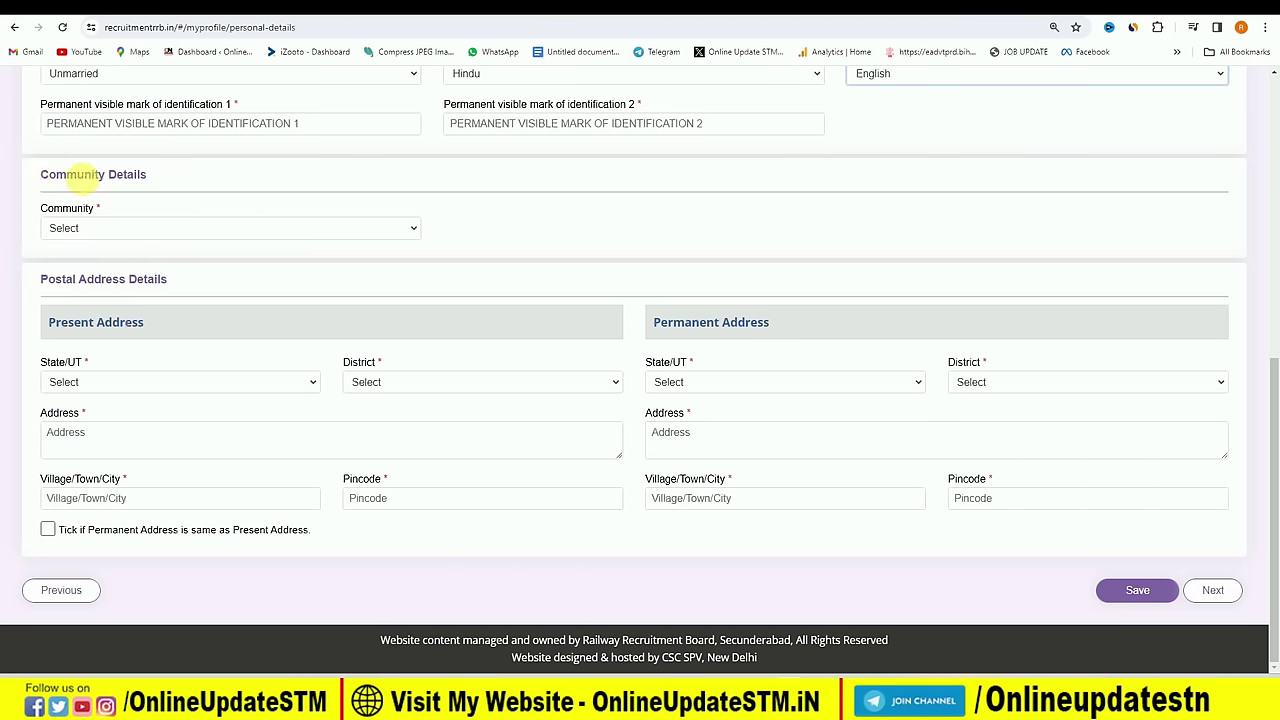
left_click(142, 227)
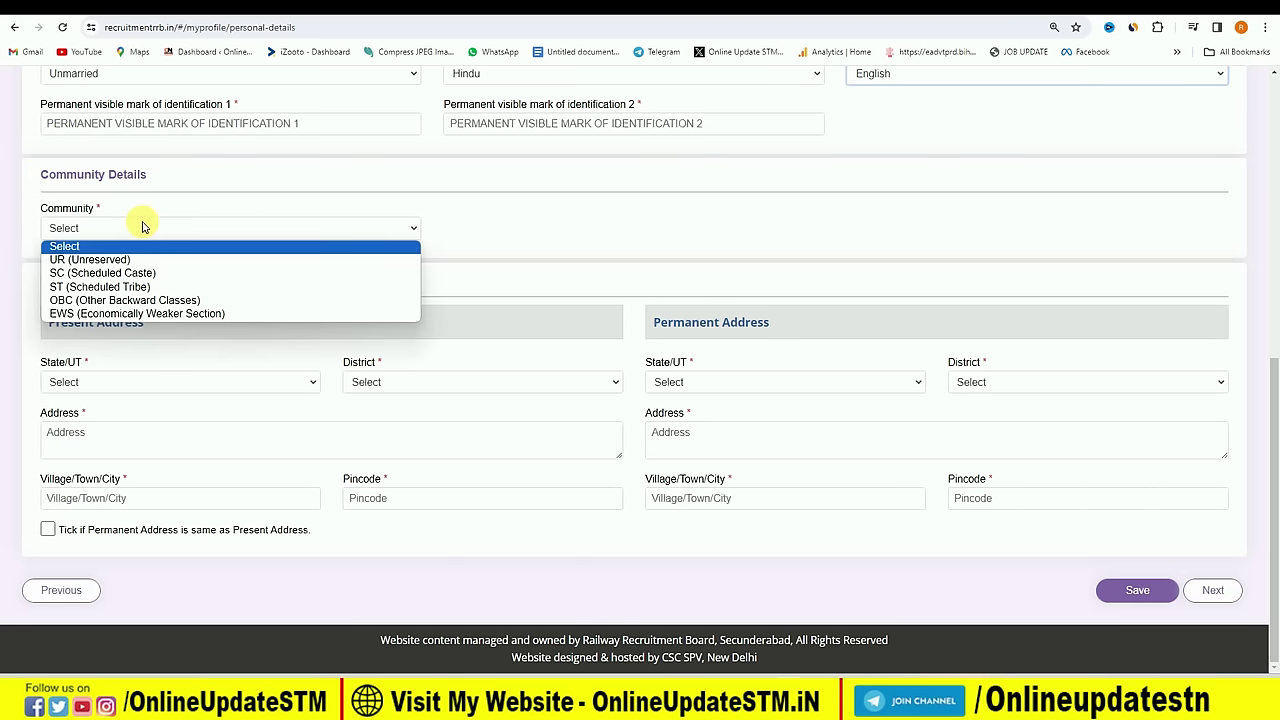
left_click(148, 299)
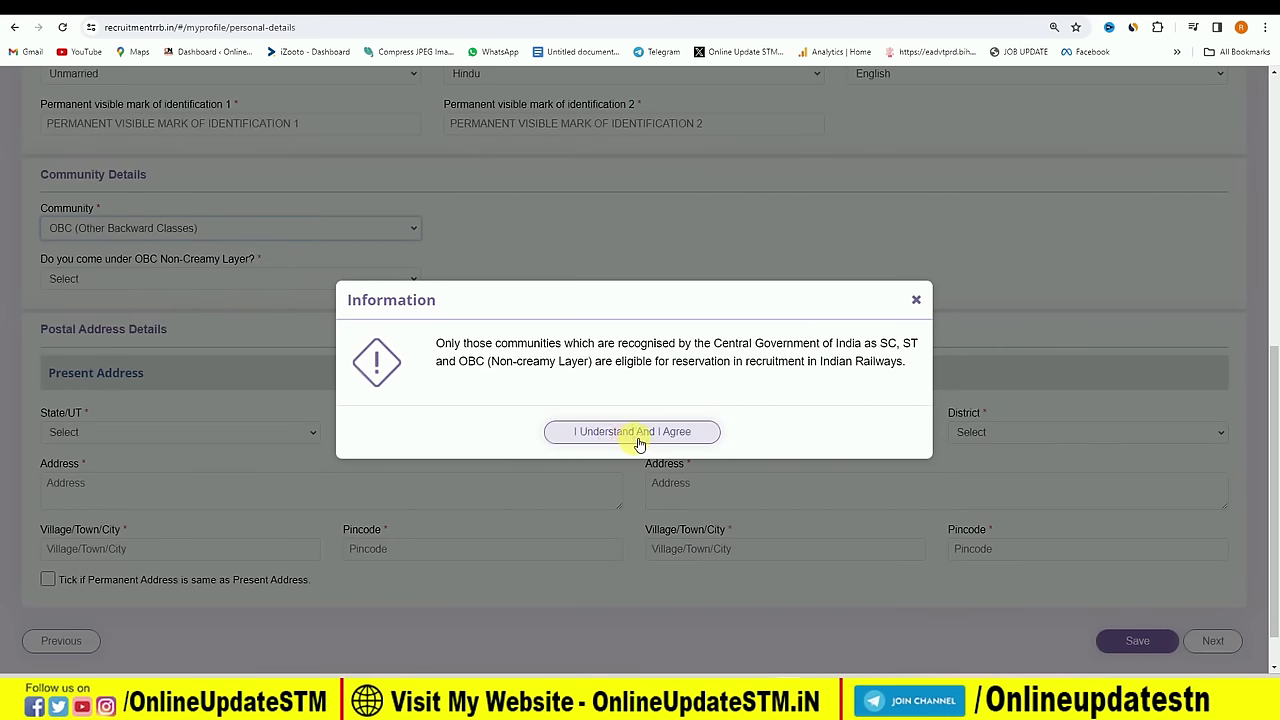
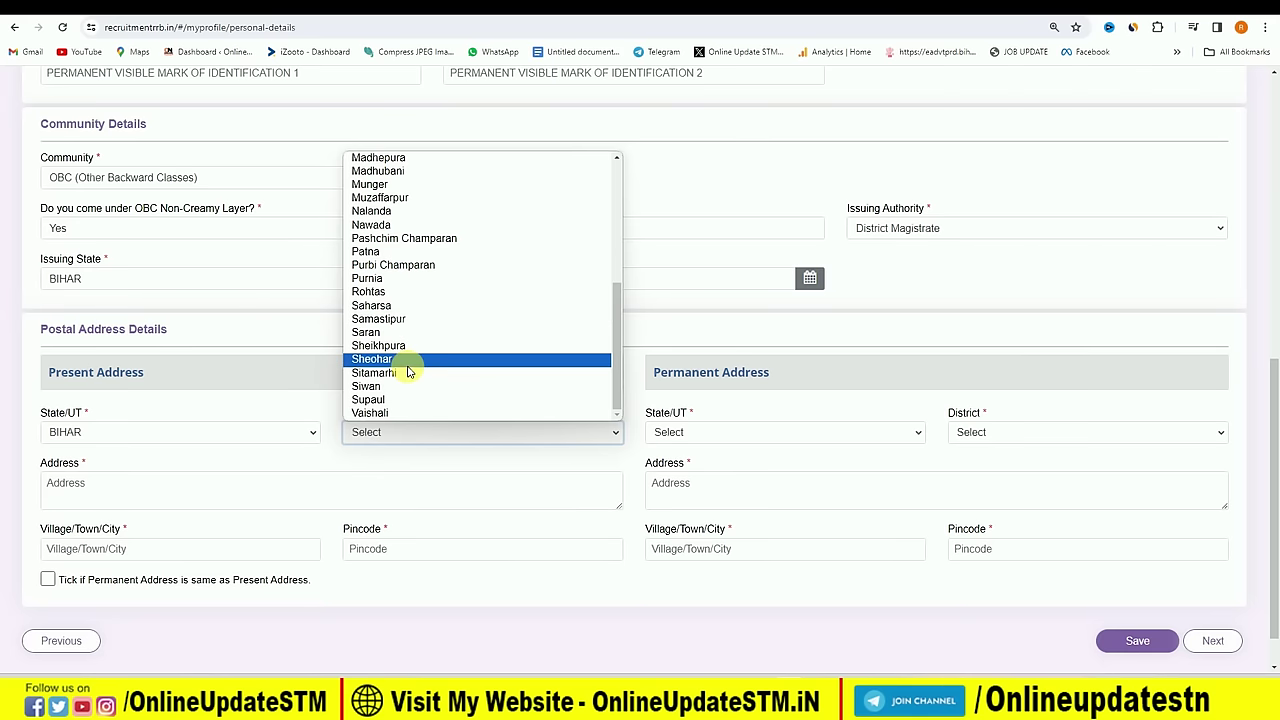
- Select the applicant's district for the present address and fill in the address field
left_click(409, 372)
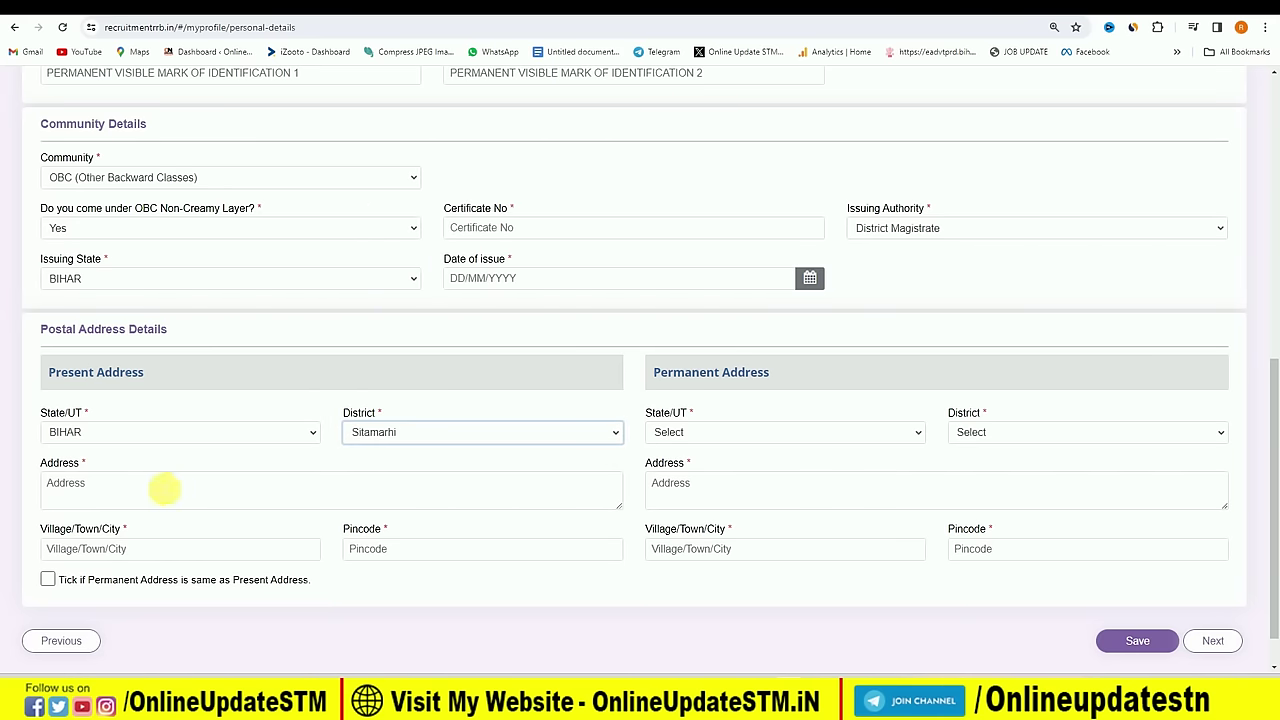
left_click(110, 484)
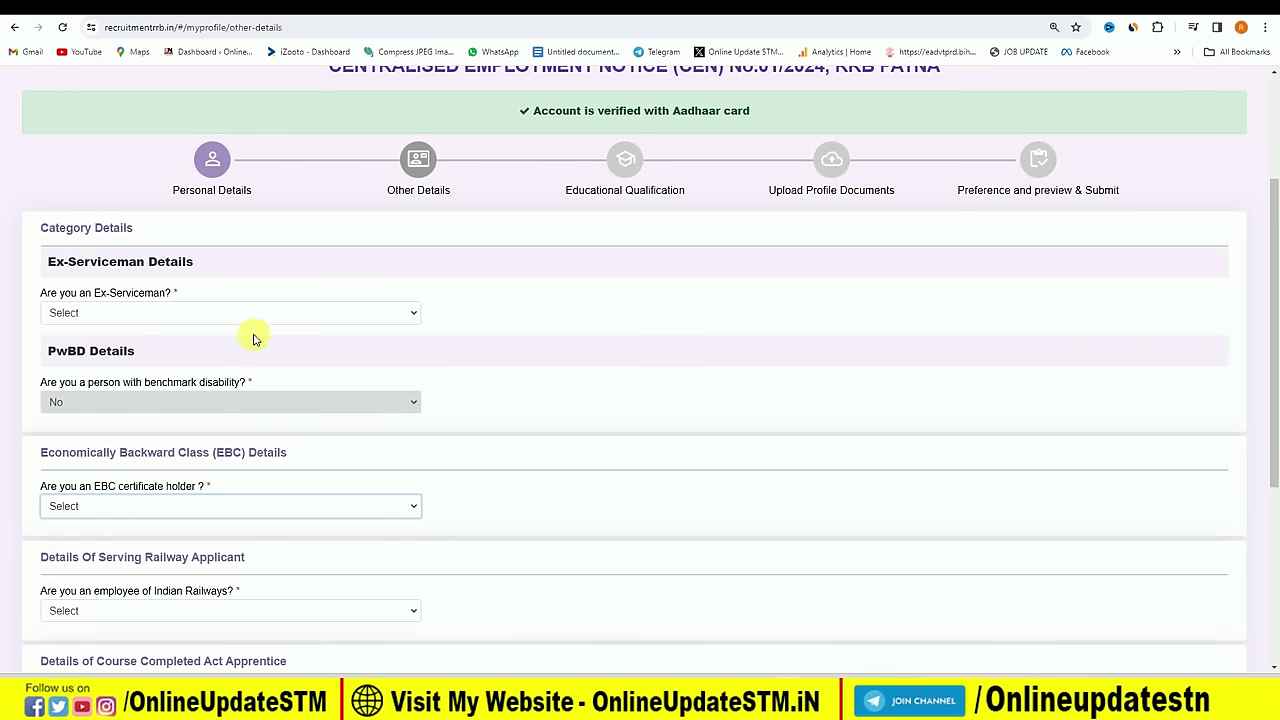
- Answer No to the Ex-Serviceman question in Category Details
left_click(105, 318)
left_click(106, 358)
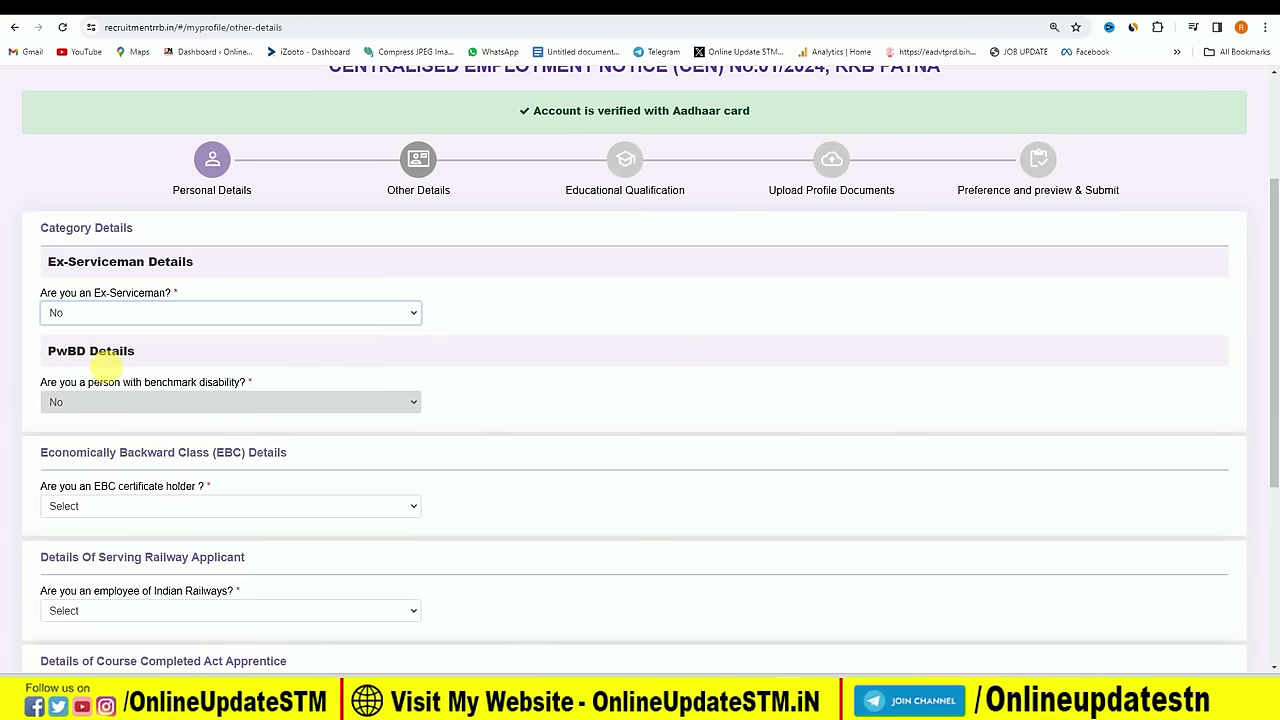
scroll(131, 456, "down", 1)
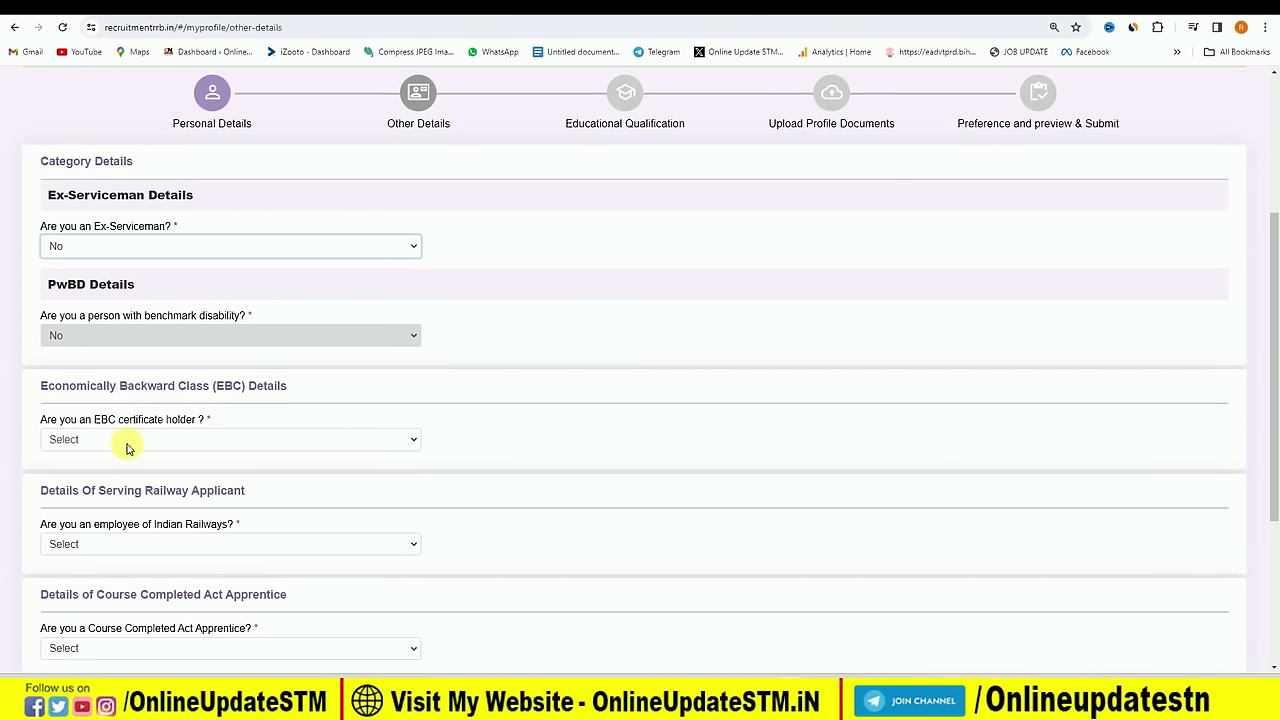
- Answer No to both the EBC certificate holder question and the Indian Railways employee question
left_click(150, 440)
left_click(137, 484)
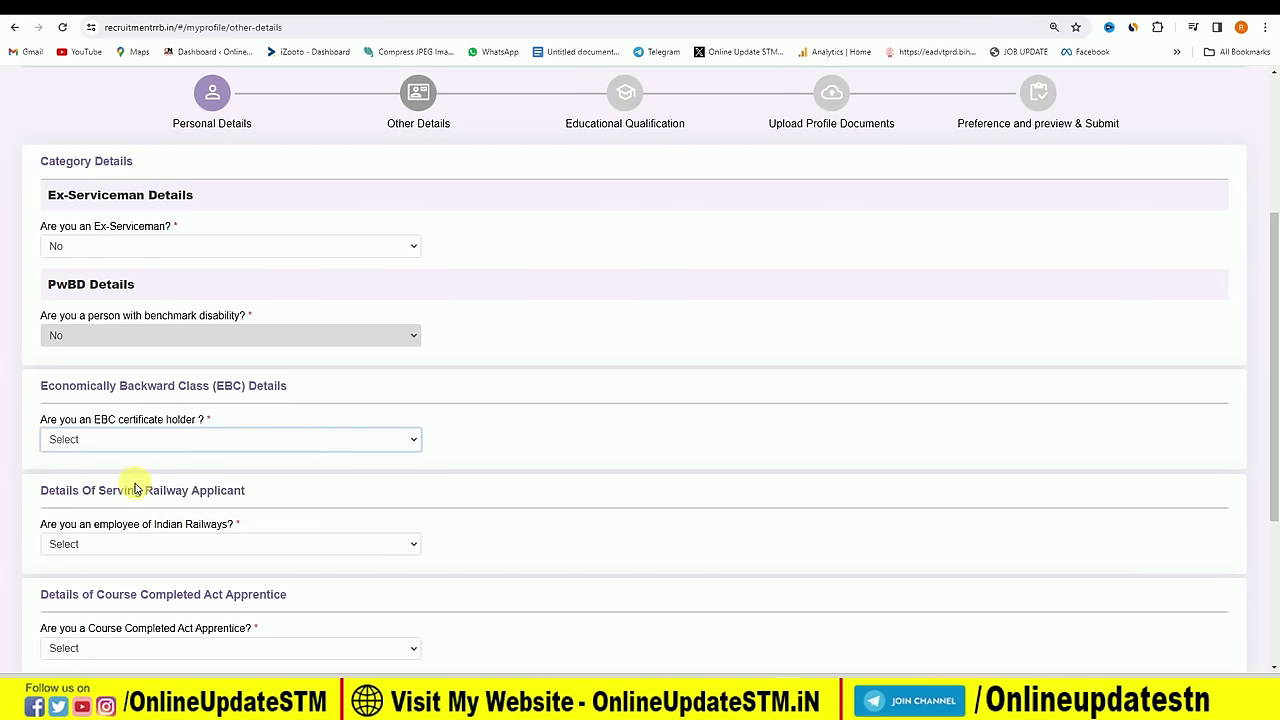
scroll(240, 430, "down", 2)
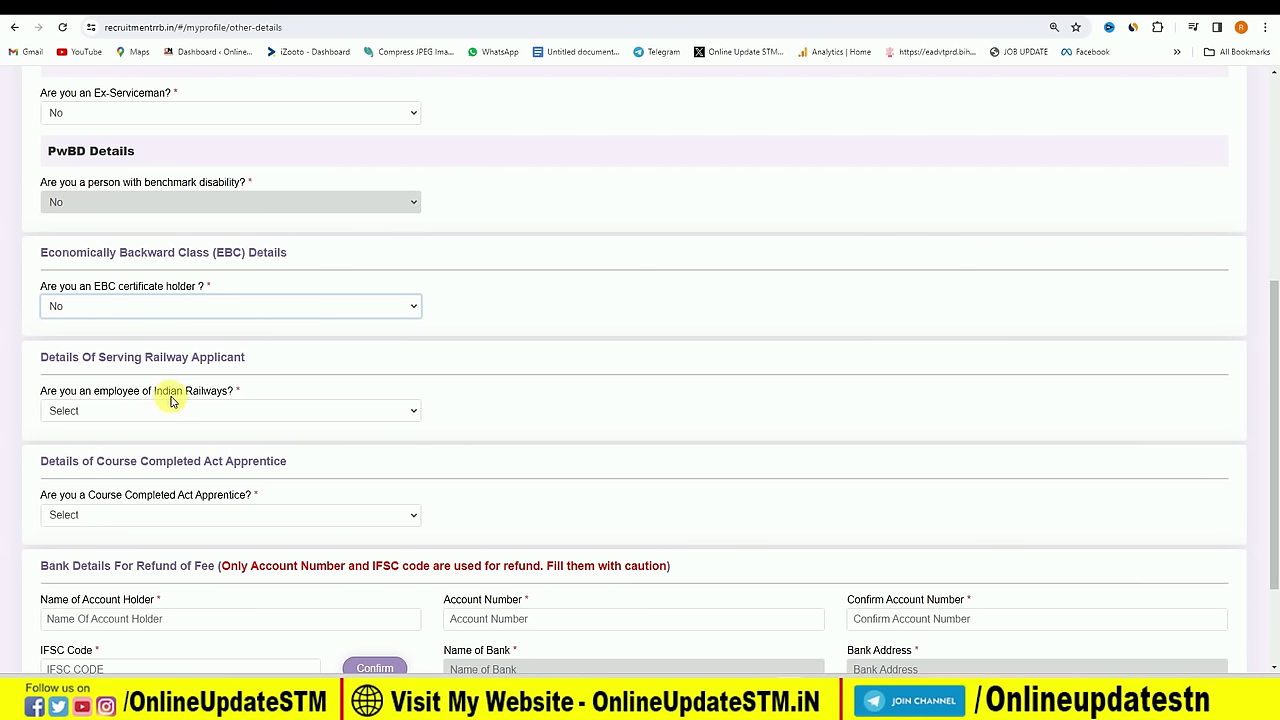
left_click(140, 421)
left_click(136, 447)
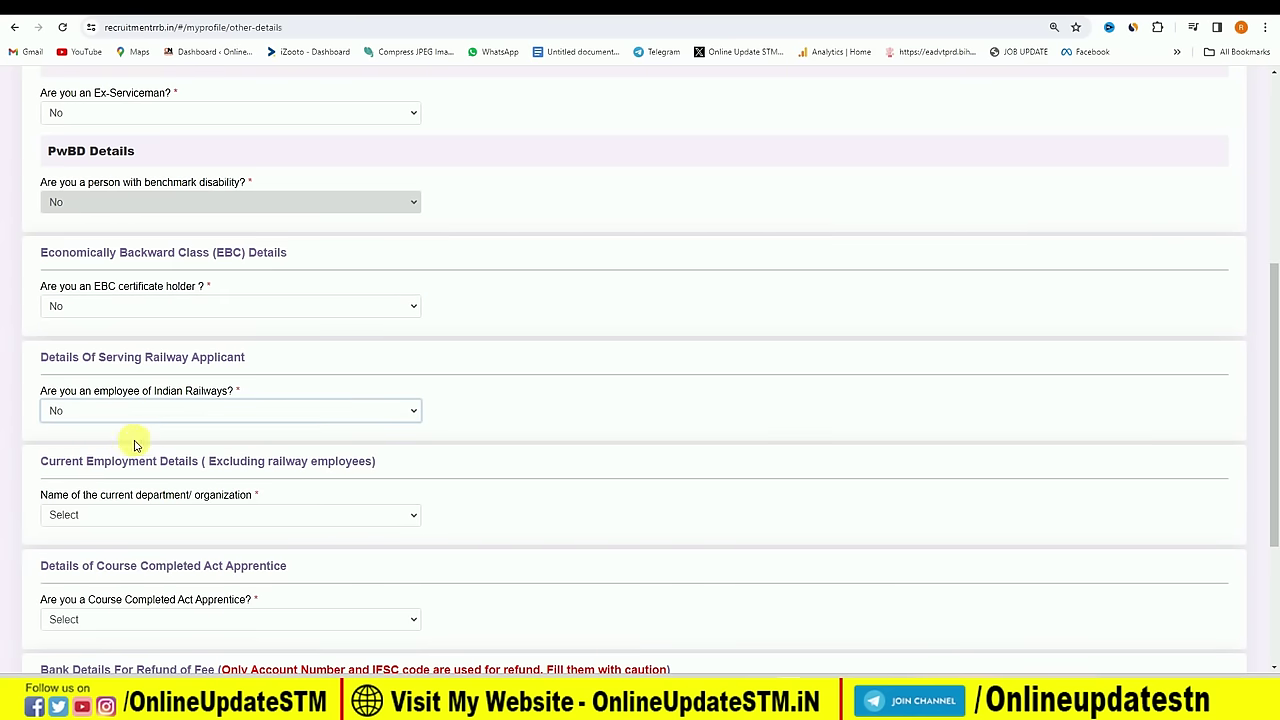
- Set the current department/organization in Current Employment Details to Not Applicable
scroll(183, 423, "down", 1)
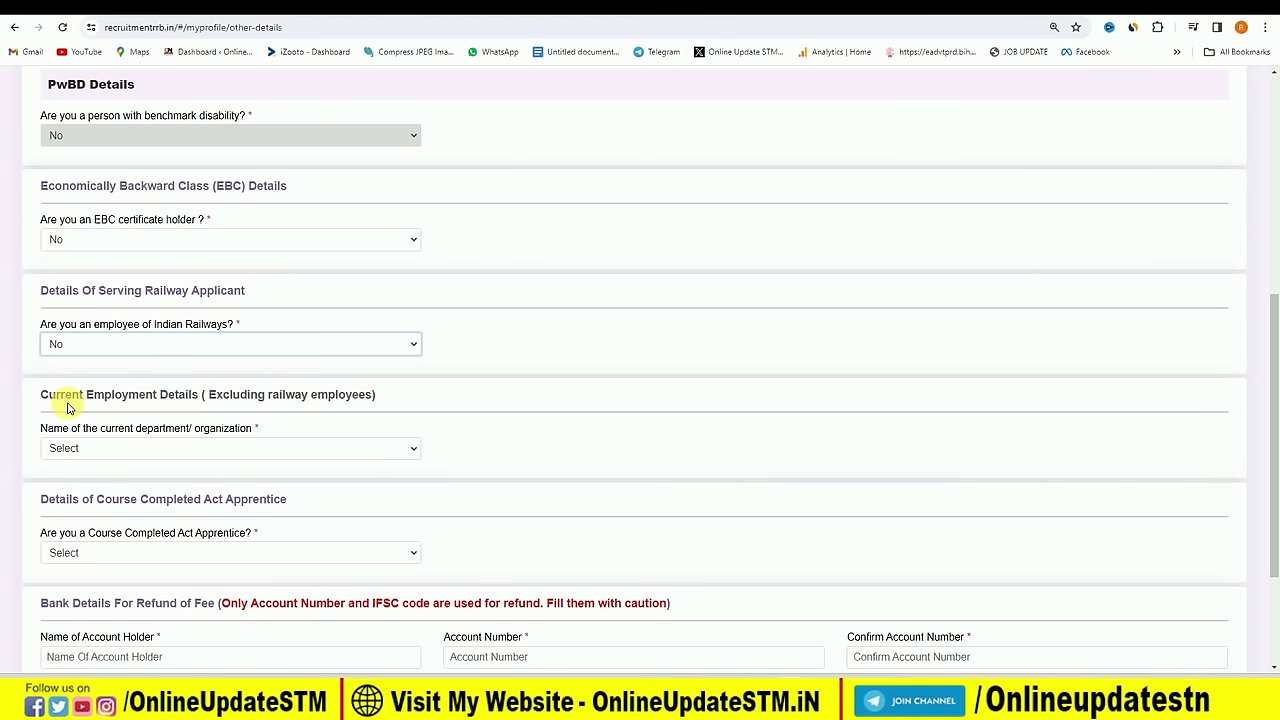
scroll(68, 407, "down", 1)
left_click(250, 380)
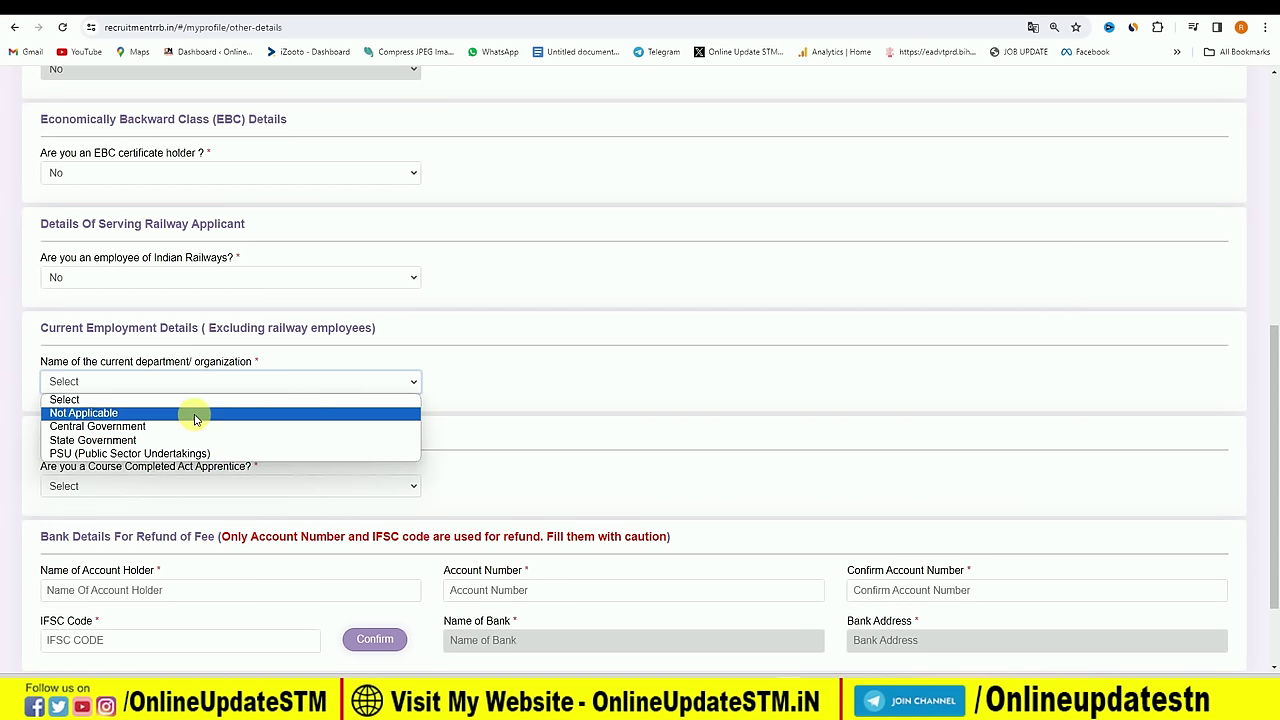
left_click(127, 416)
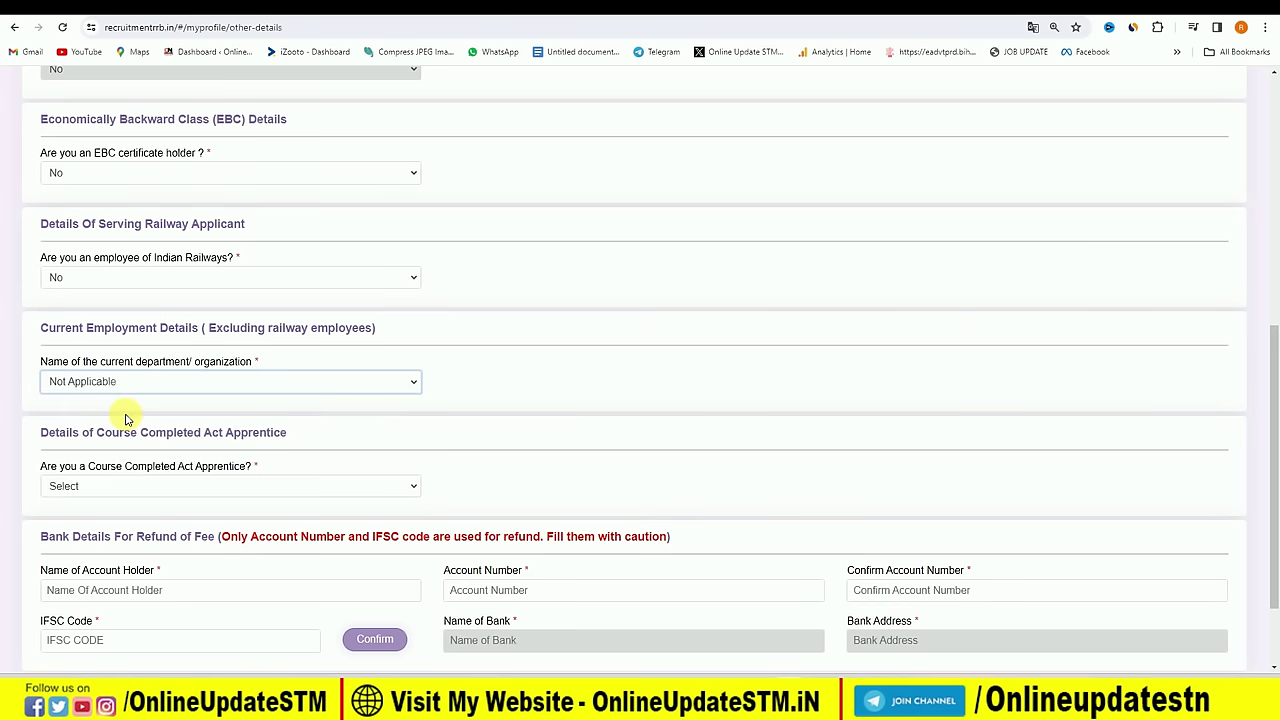
- Answer Yes to the Course Completed Act Apprentice question and open the list of trades
scroll(277, 382, "down", 1)
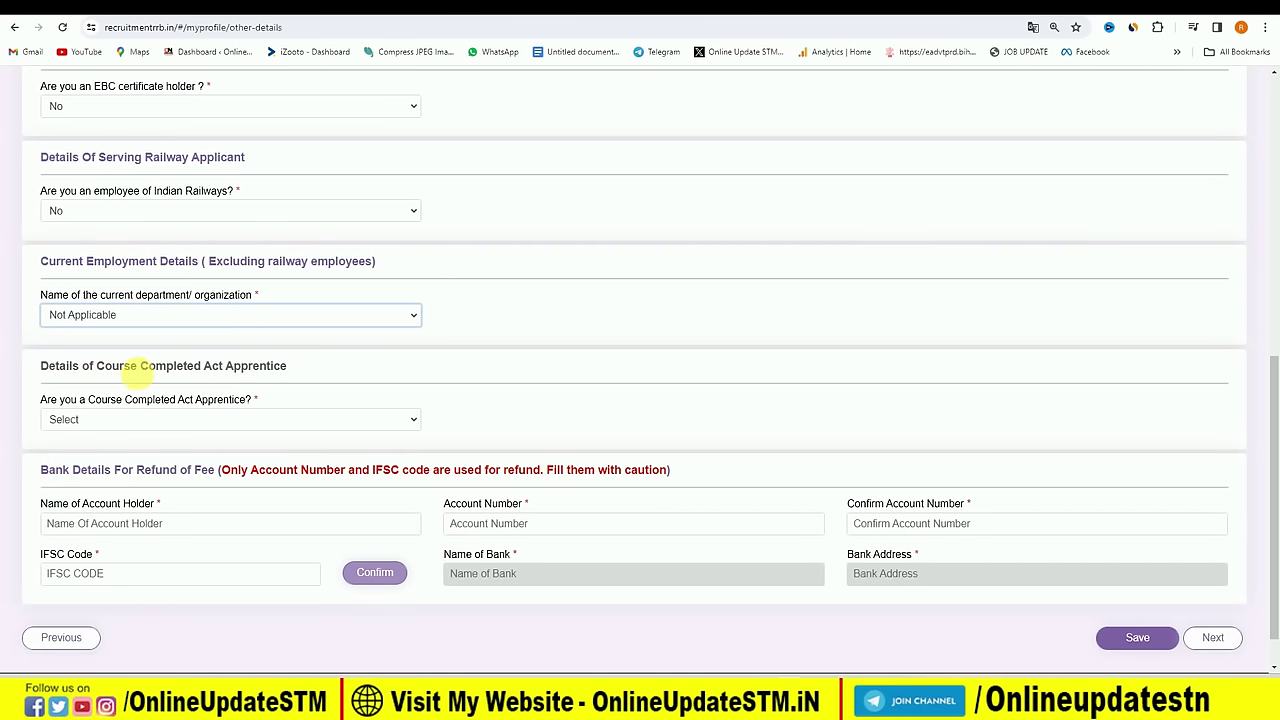
scroll(140, 365, "down", 1)
key("Tab")
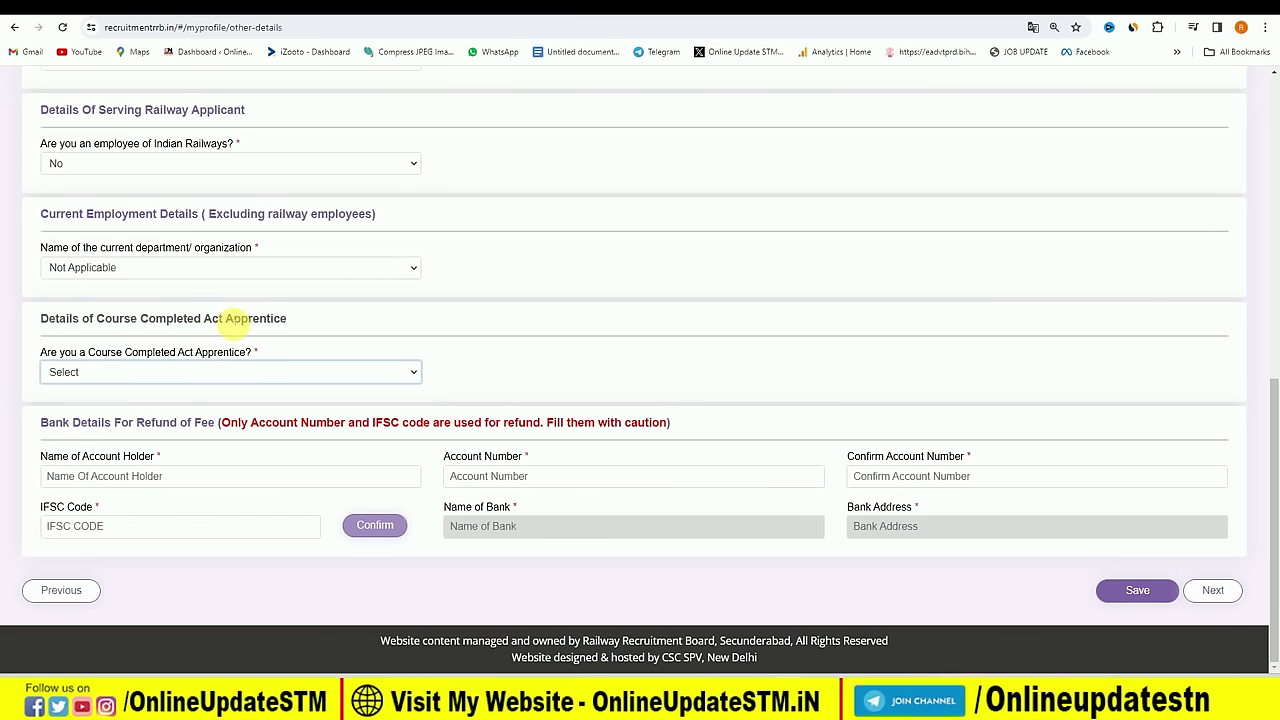
left_click(196, 372)
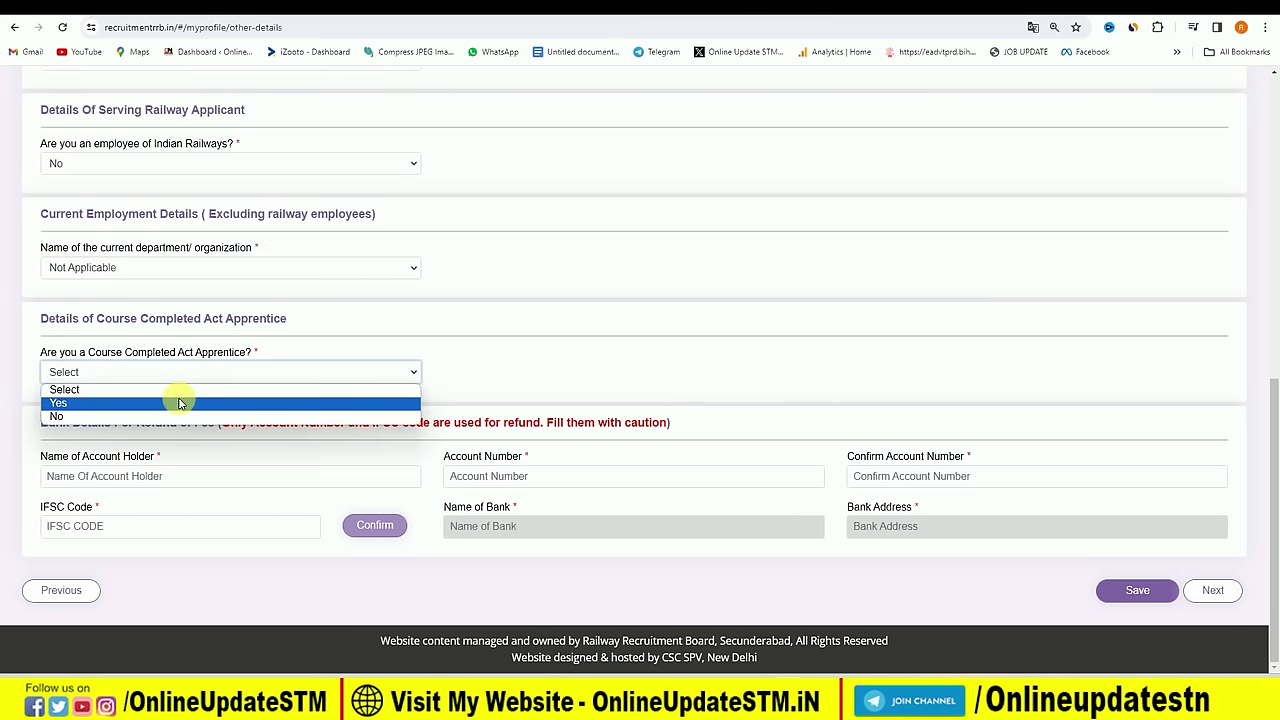
left_click(181, 403)
left_click(487, 375)
left_click(488, 374)
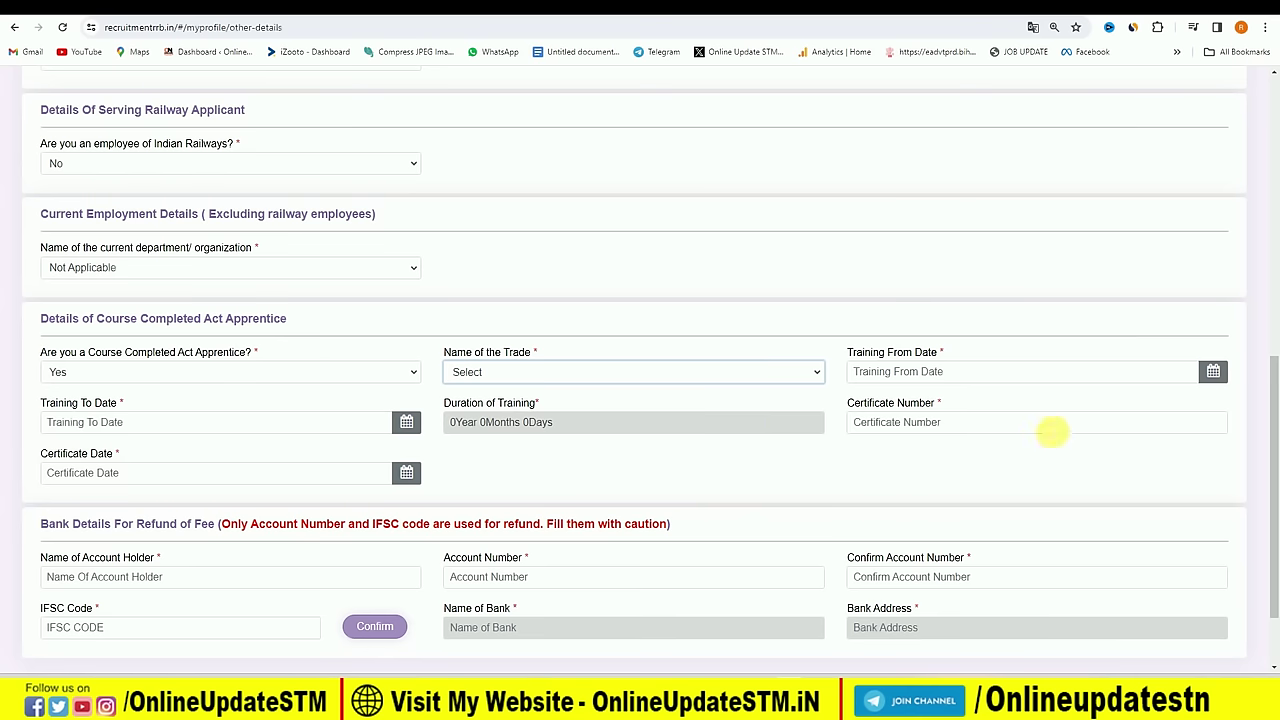
- Answer No to the Course Completed Act Apprentice question and save the Other Details section
left_click(300, 371)
left_click(303, 418)
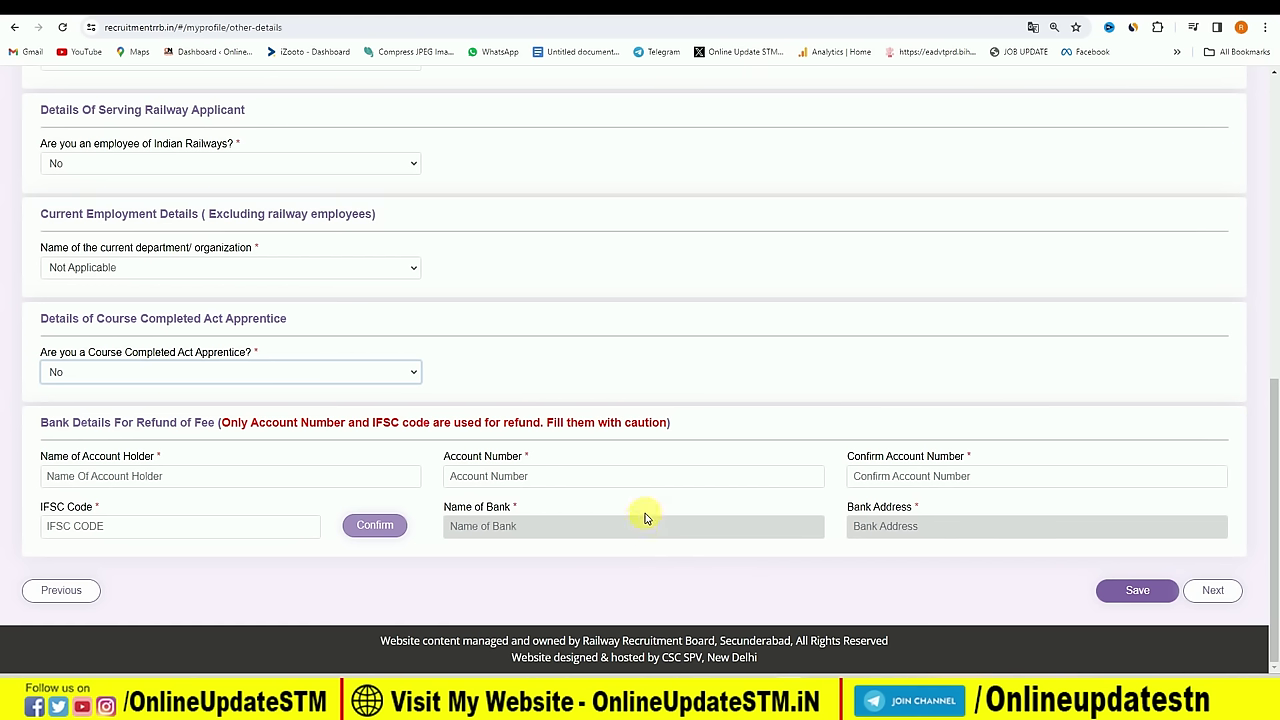
left_click(1136, 600)
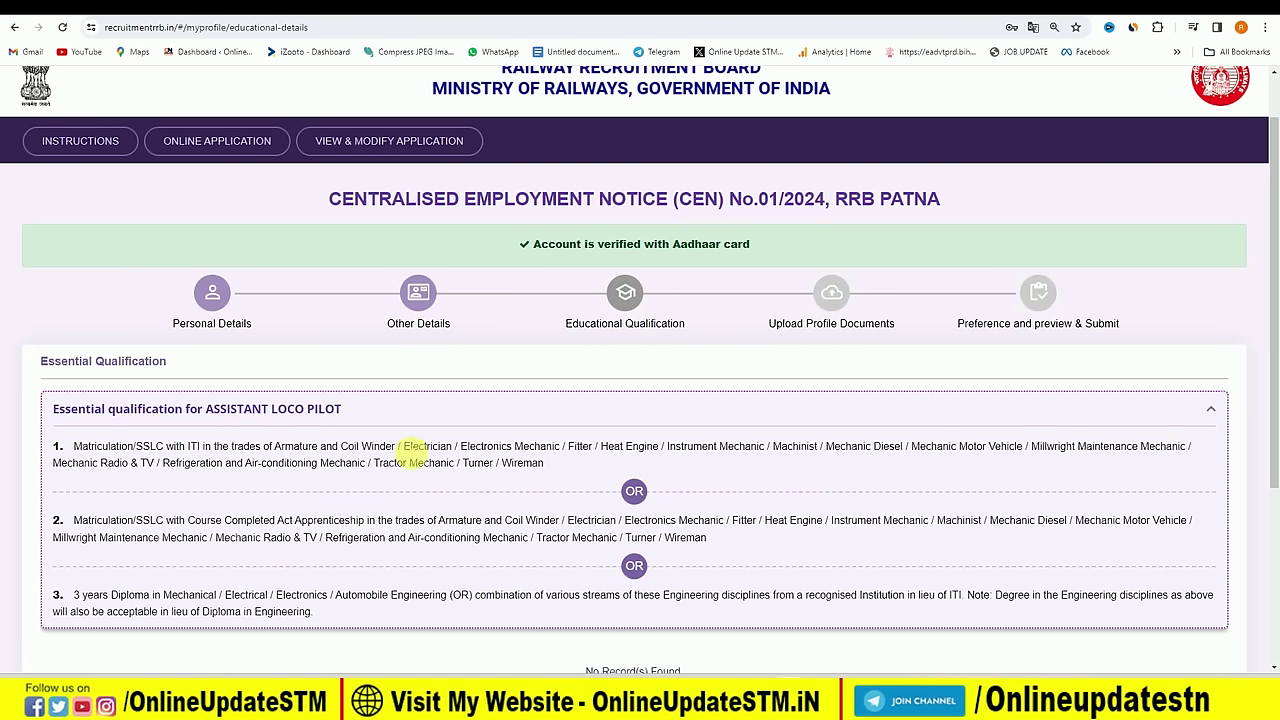
- Add the Matriculation/10 th/SSLC qualification with state BIHAR, district Sitamarhi, board BSEB PATNA, passing date 14/04/2021 and the applicant's roll number
scroll(360, 529, "down", 1)
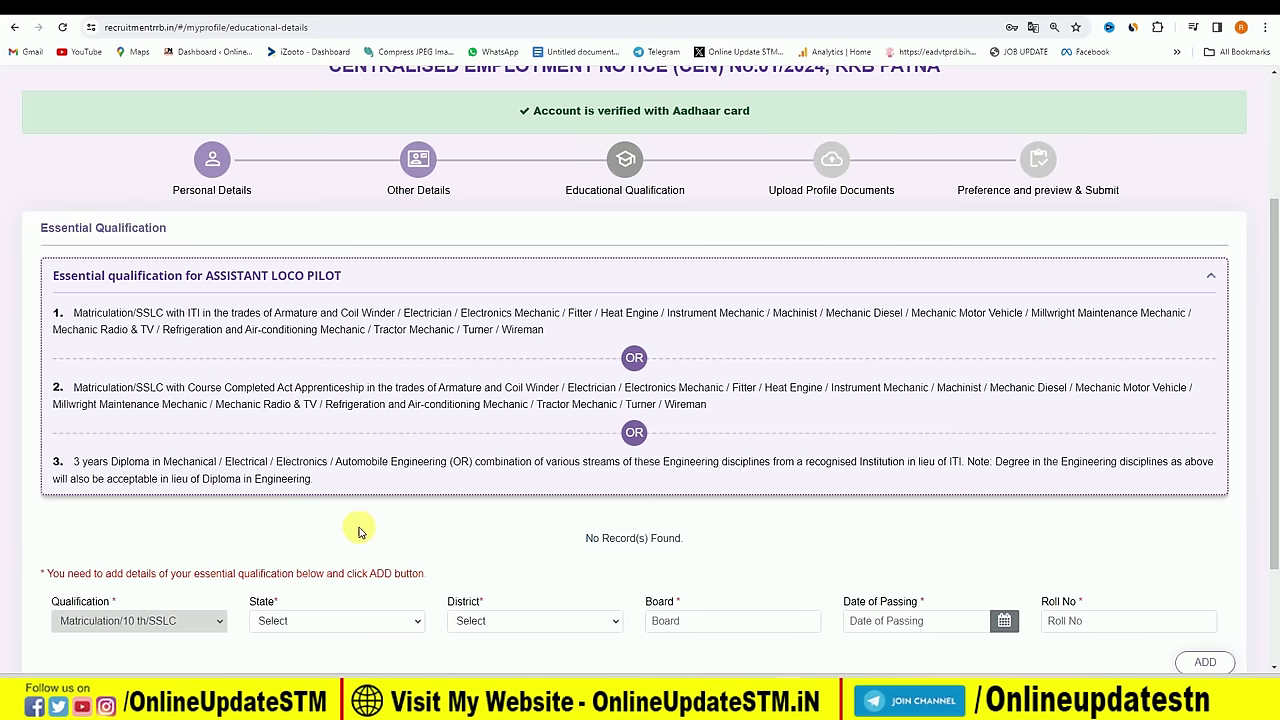
scroll(364, 518, "down", 1)
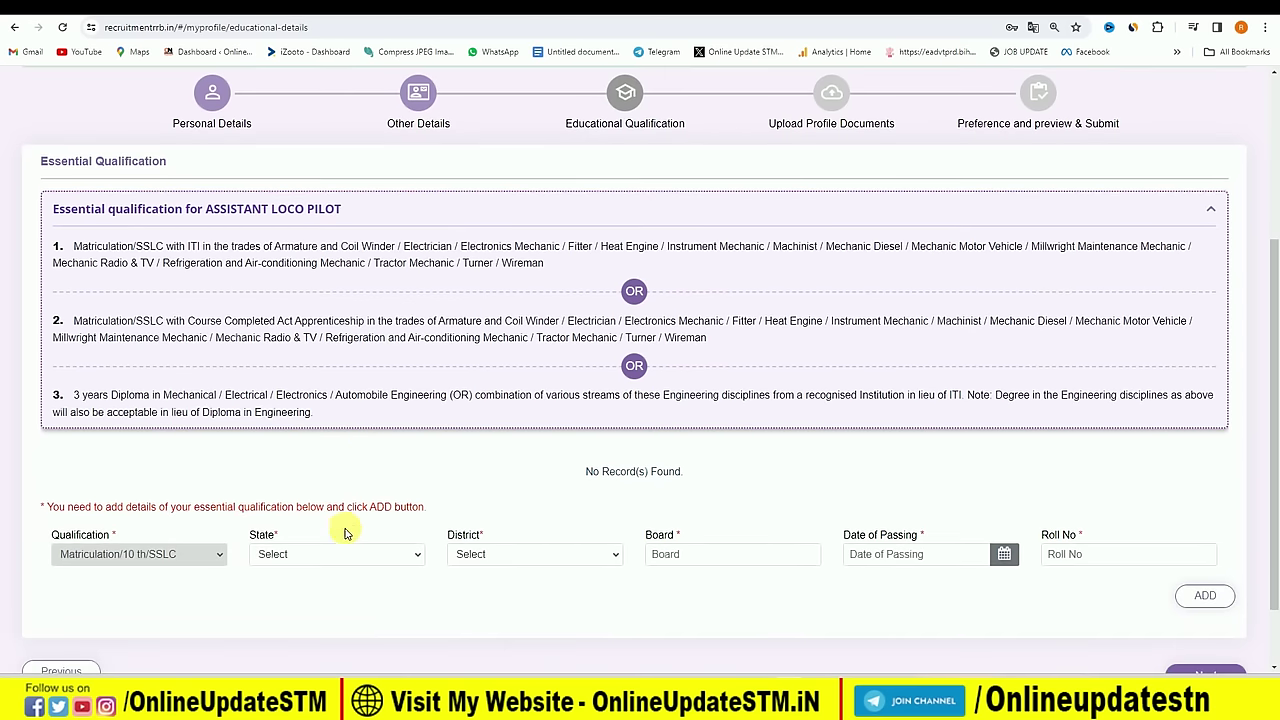
scroll(319, 490, "down", 1)
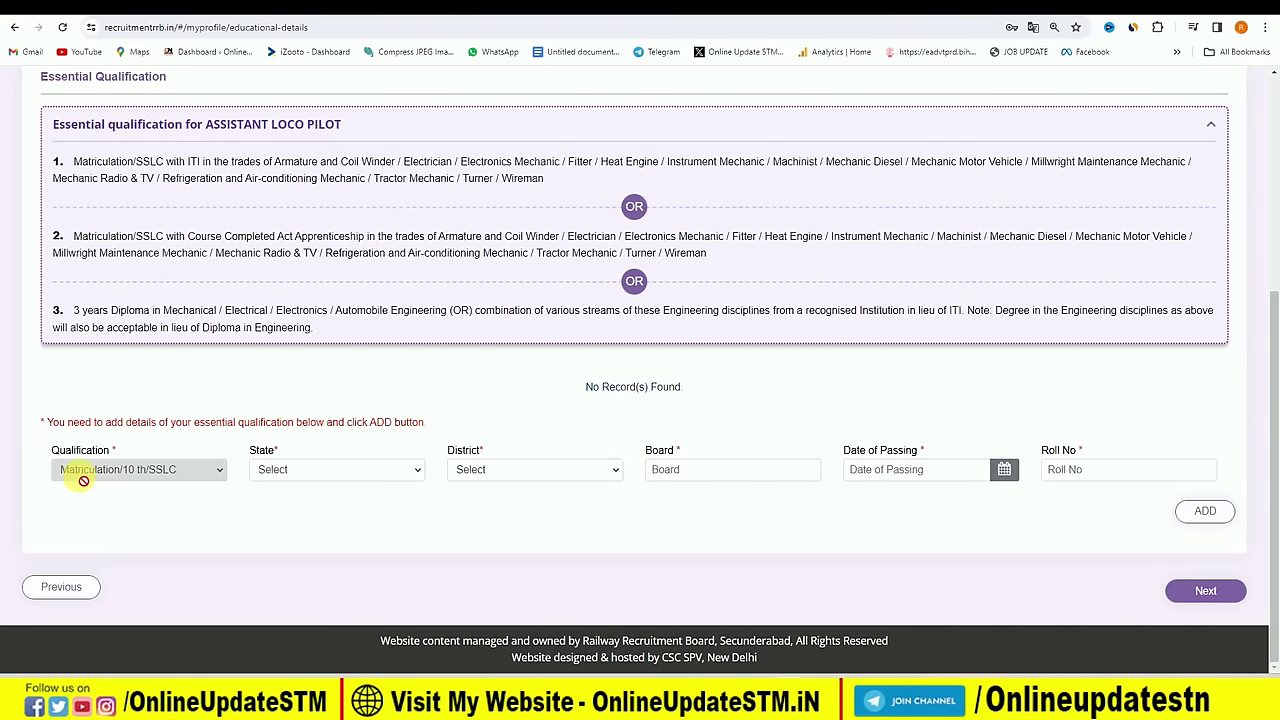
left_click(300, 469)
scroll(306, 408, "down", 1)
left_click(300, 240)
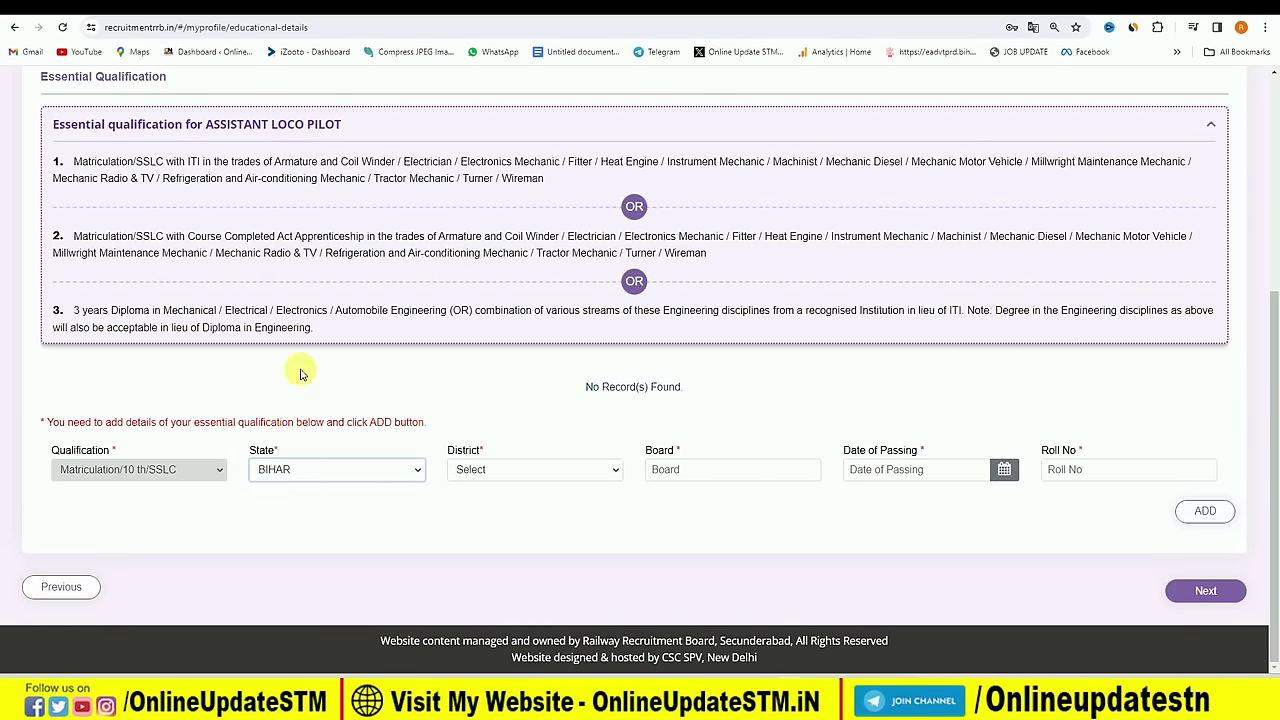
left_click(494, 469)
scroll(528, 372, "down", 3)
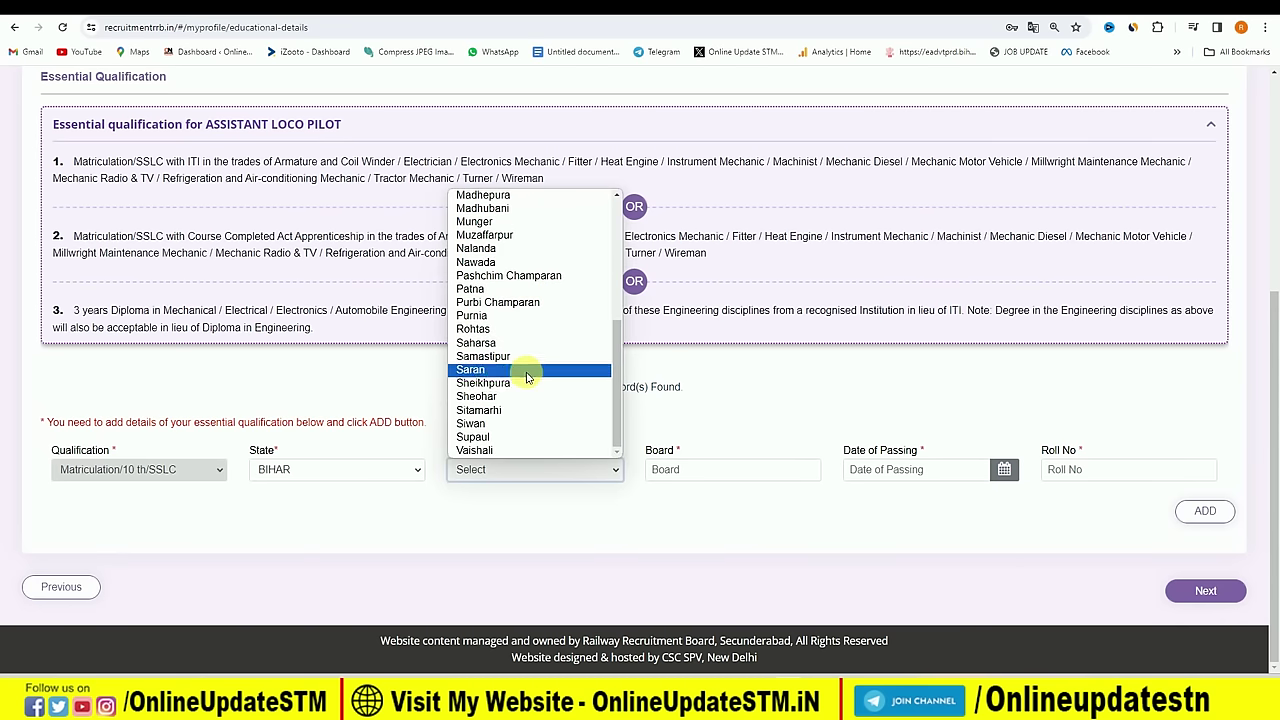
left_click(523, 409)
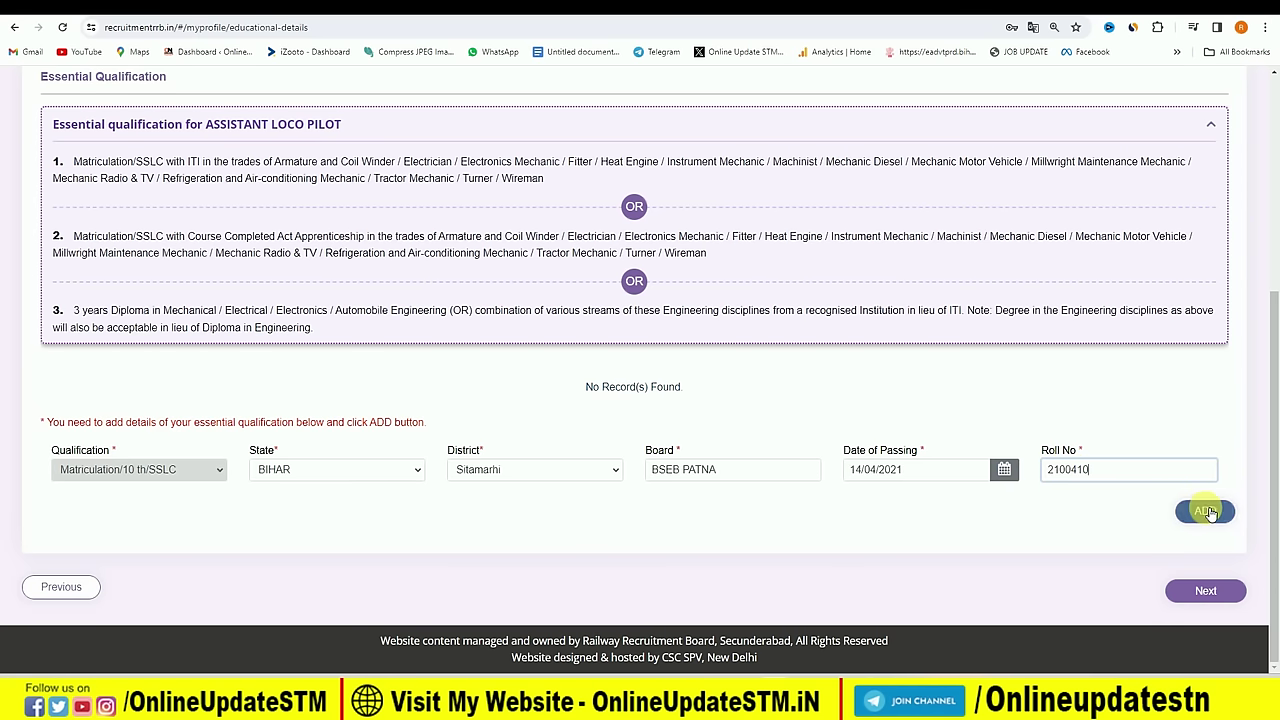
left_click(1207, 512)
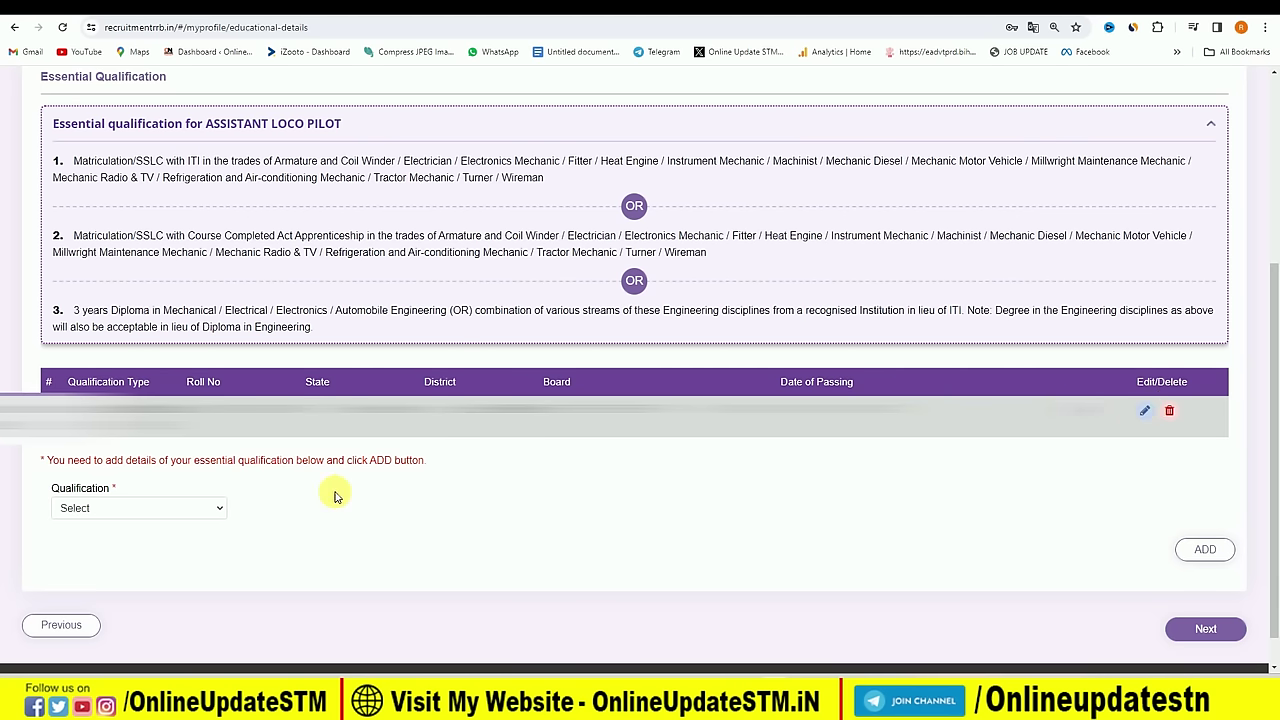
- Choose ITI as the next essential qualification and set its trade to Fitter
left_click(155, 512)
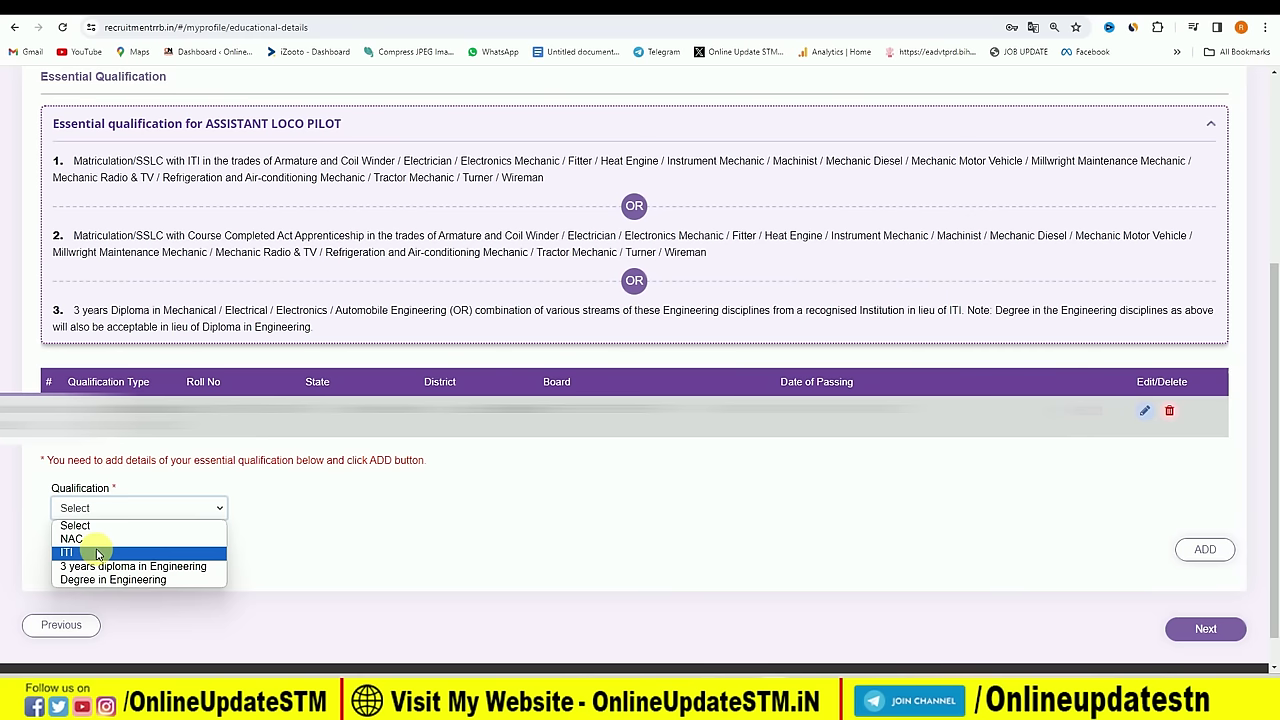
left_click(97, 554)
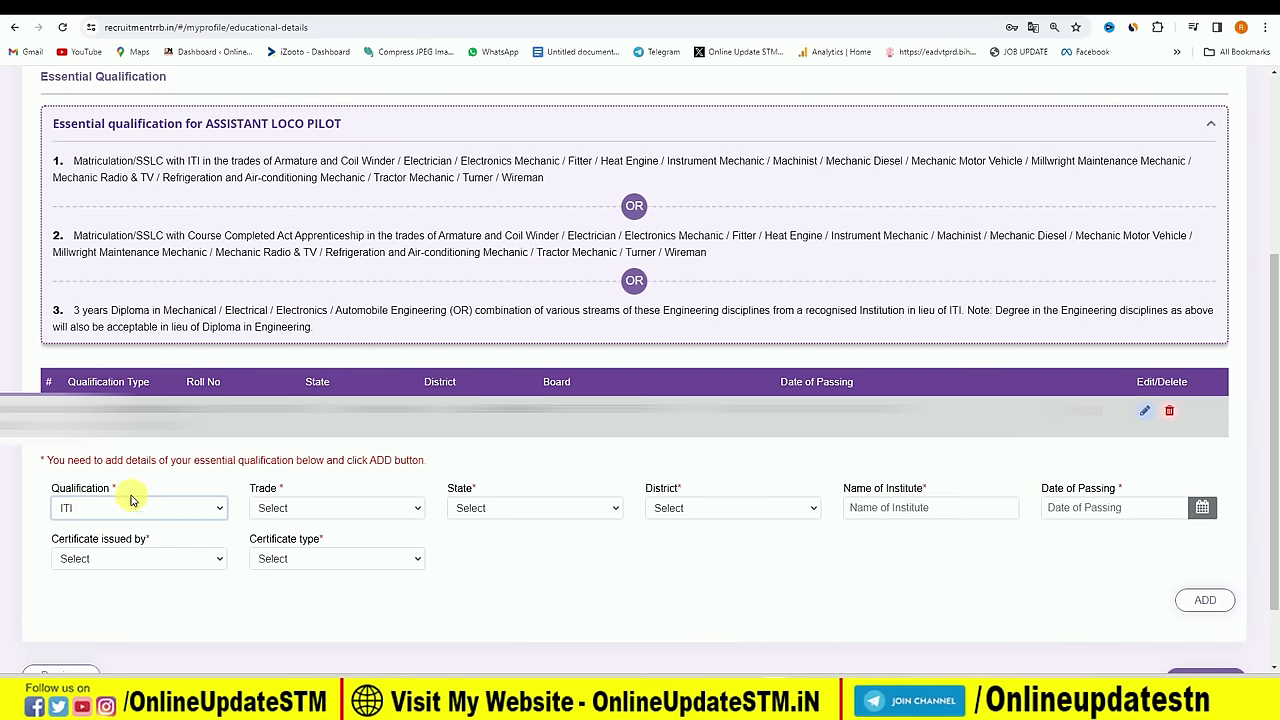
left_click(368, 507)
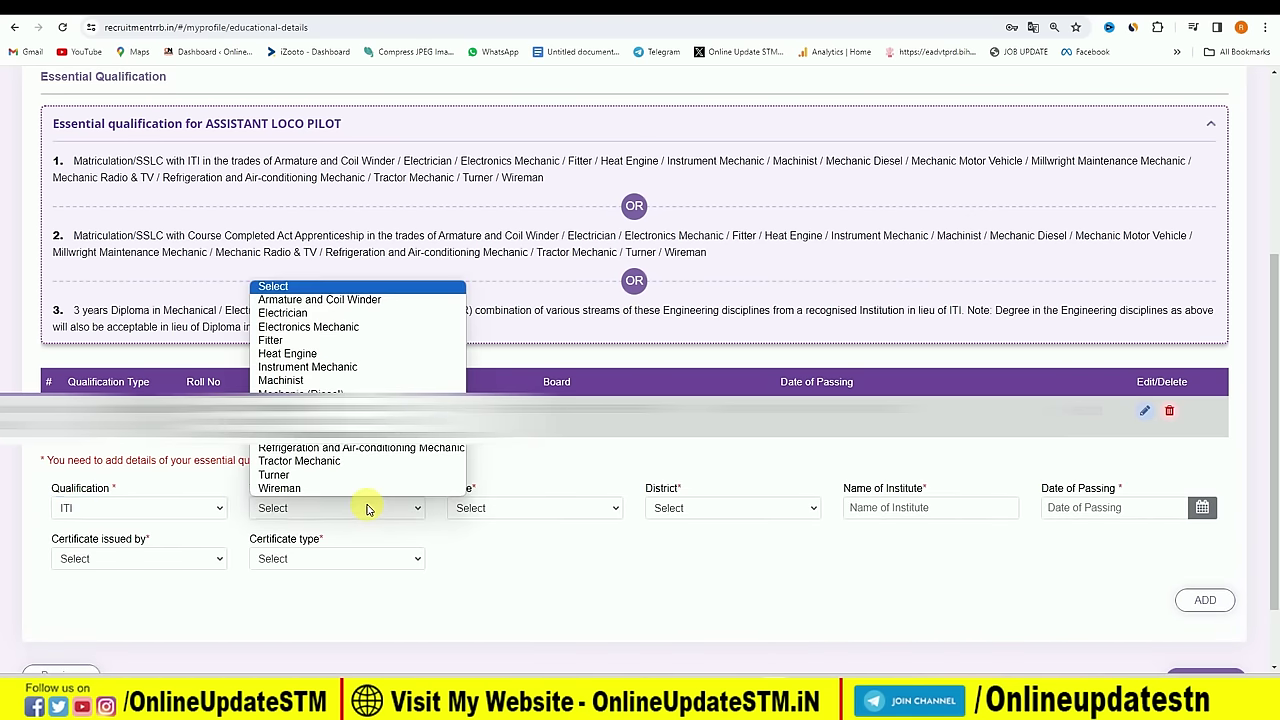
left_click(323, 341)
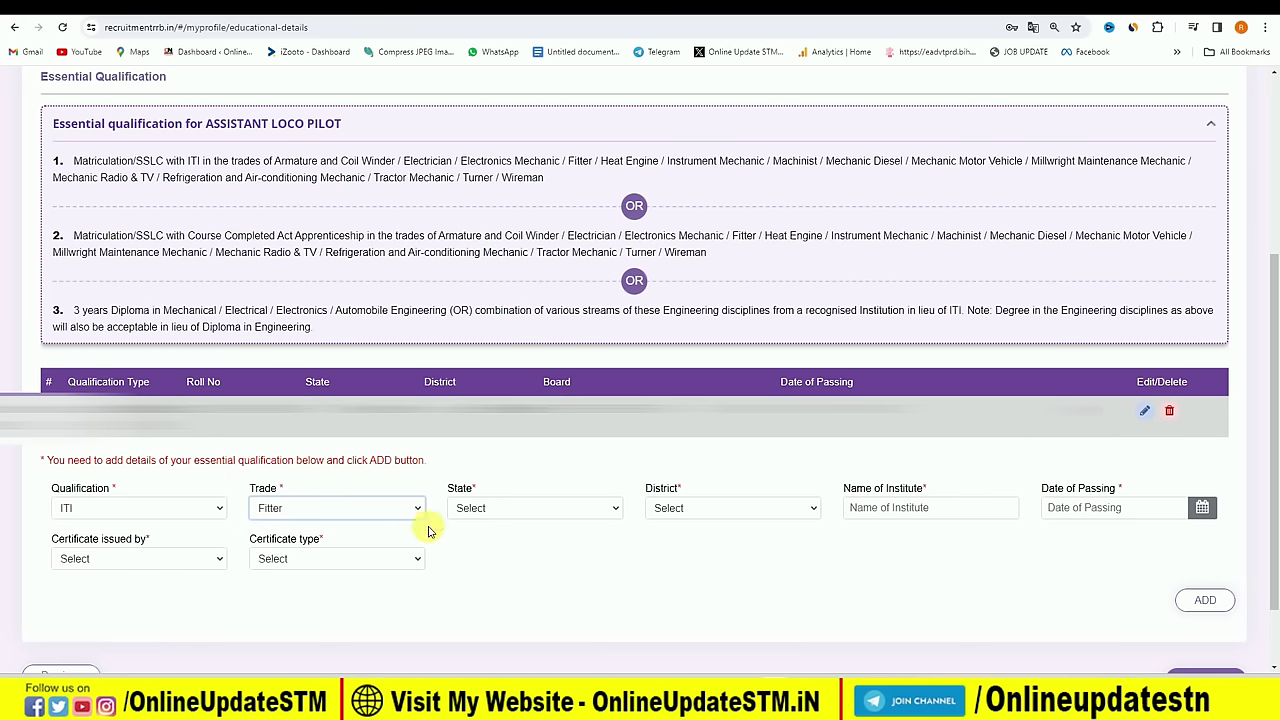
- Set the ITI qualification's state to BIHAR and its district to Sitamarhi
left_click(497, 510)
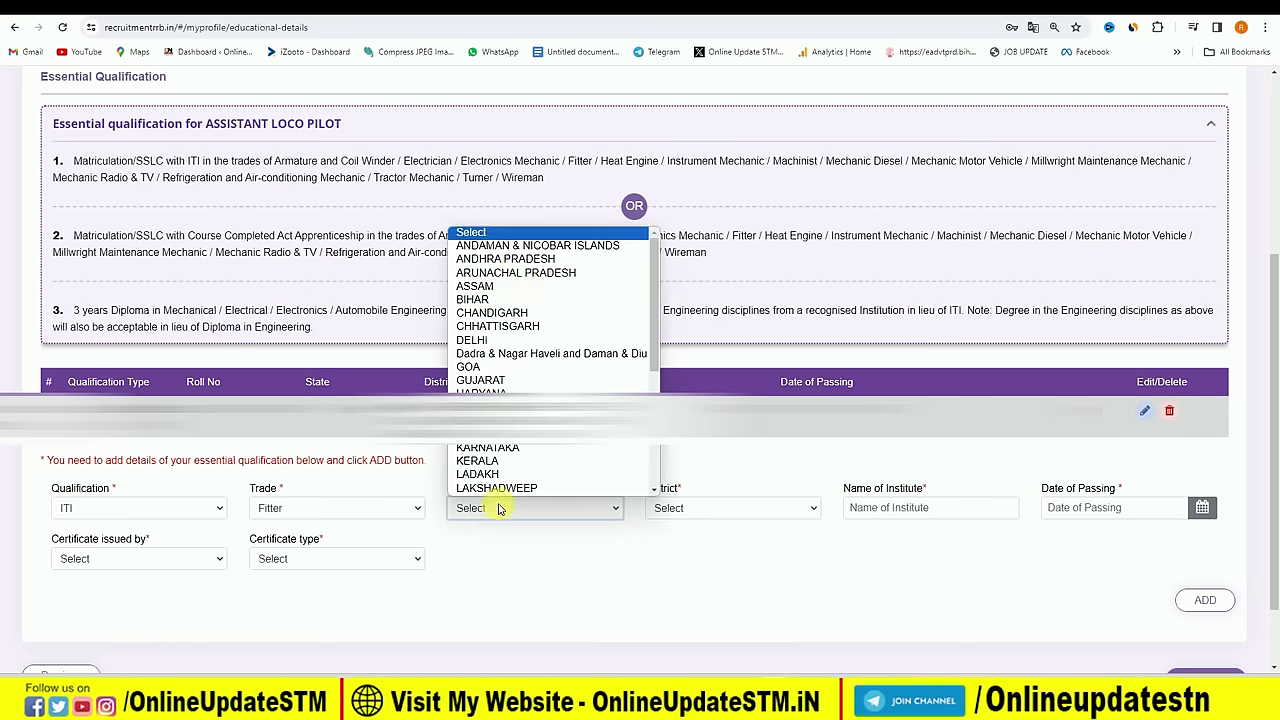
left_click(505, 304)
left_click(765, 508)
scroll(706, 385, "down", 5)
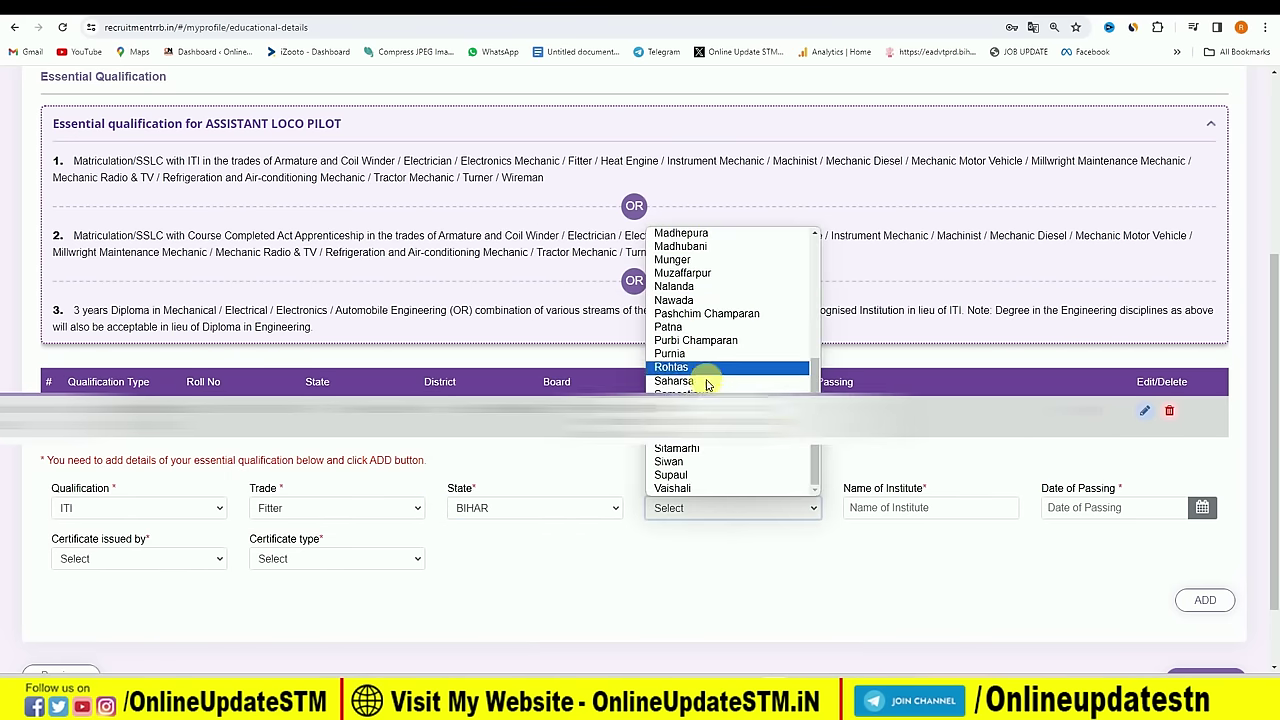
left_click(706, 449)
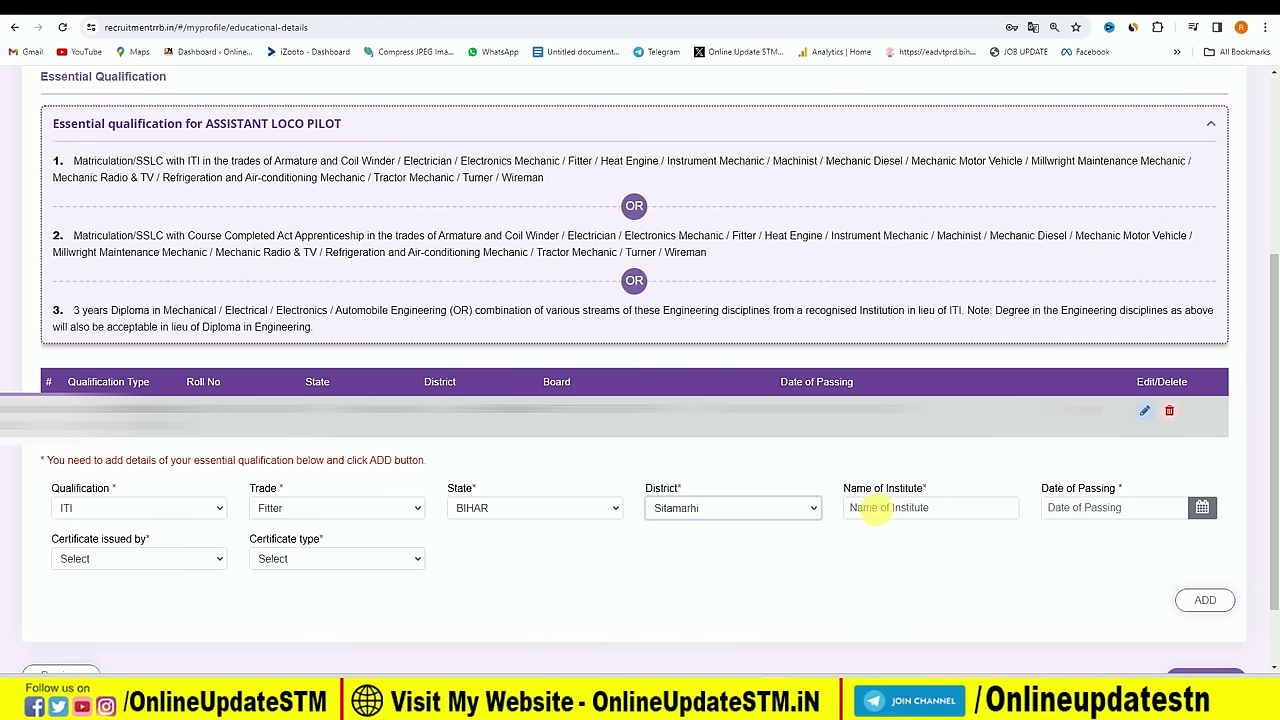
left_click(1123, 507)
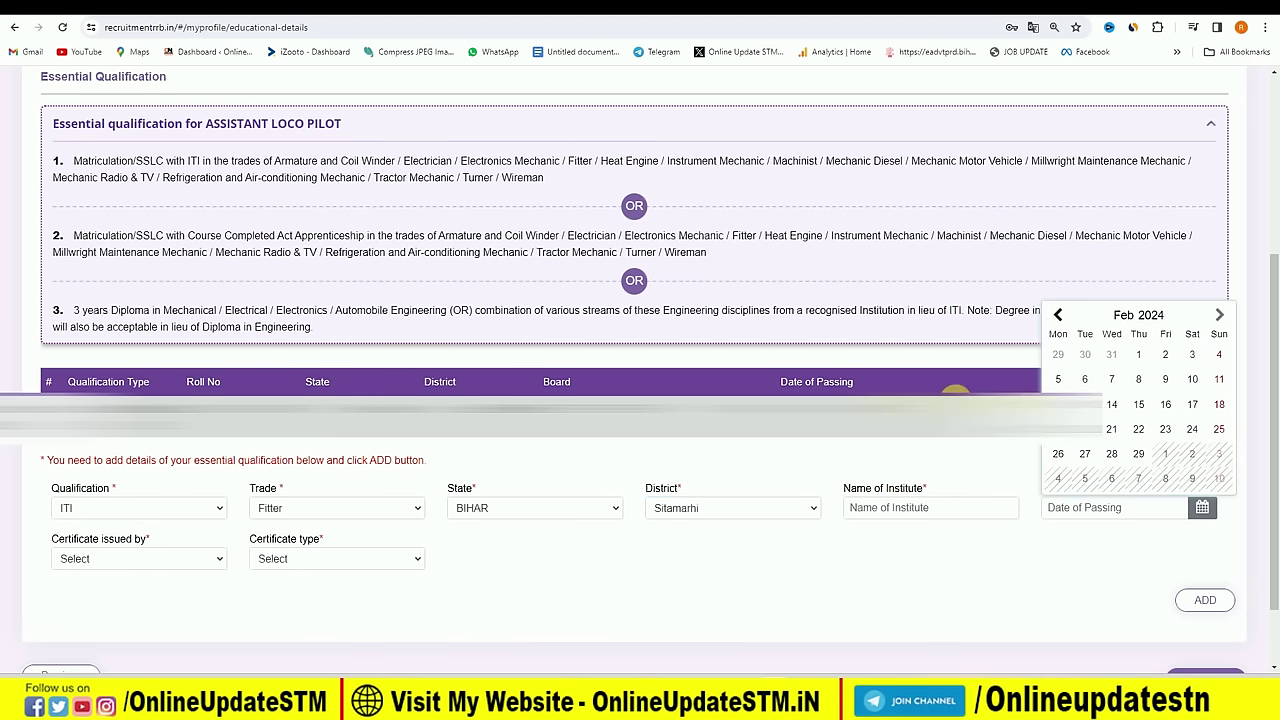
left_click(955, 395)
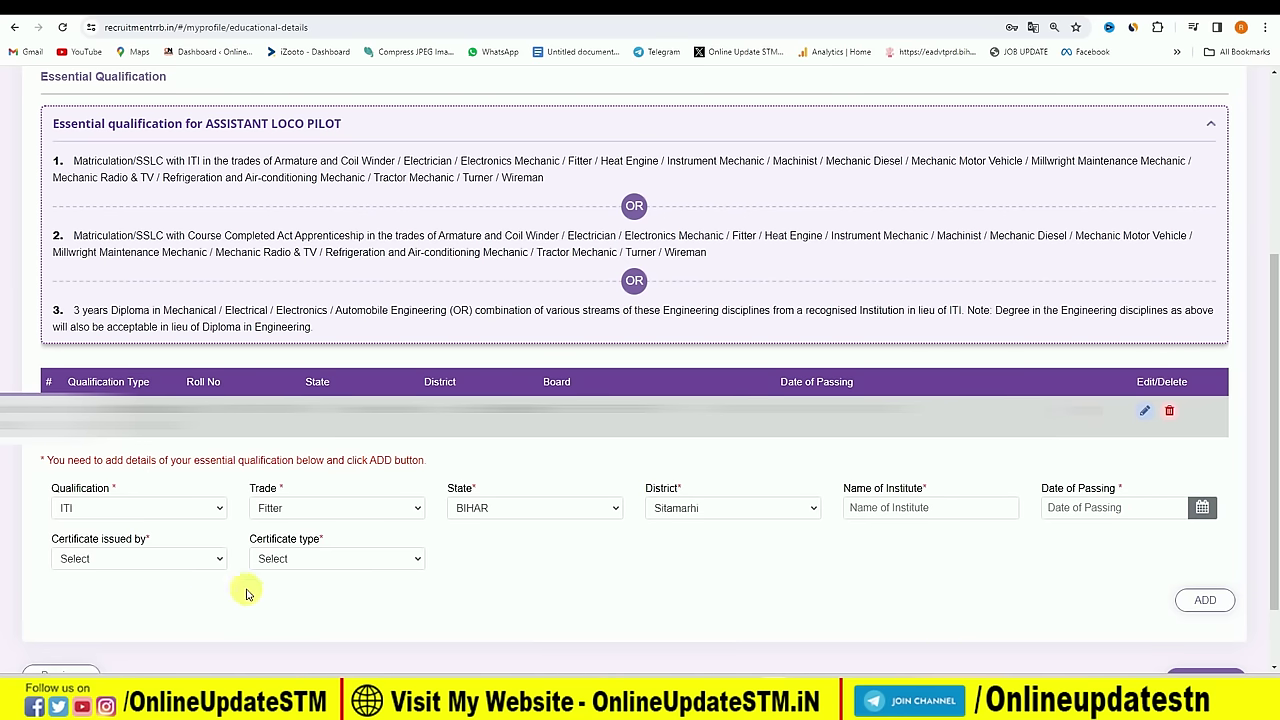
- Set the ITI certificate's issuing body to NCVT and its type to National Trade certificate(NTC)
left_click(137, 561)
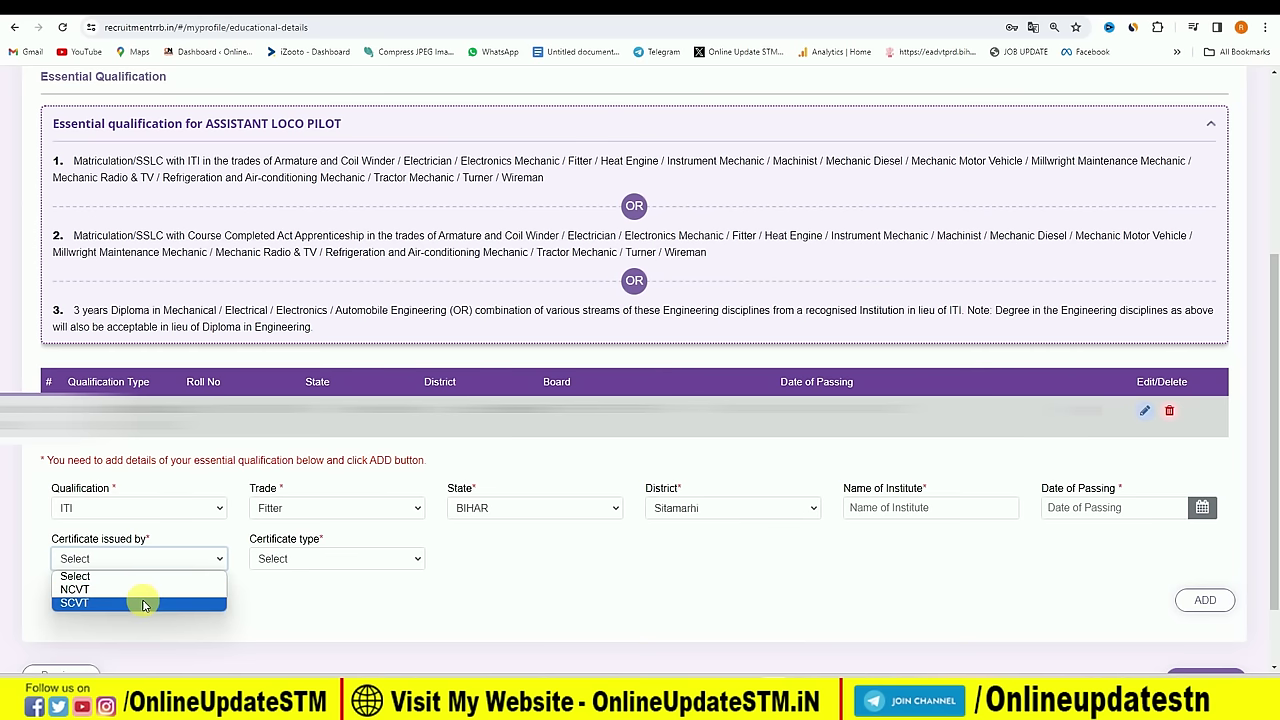
left_click(140, 592)
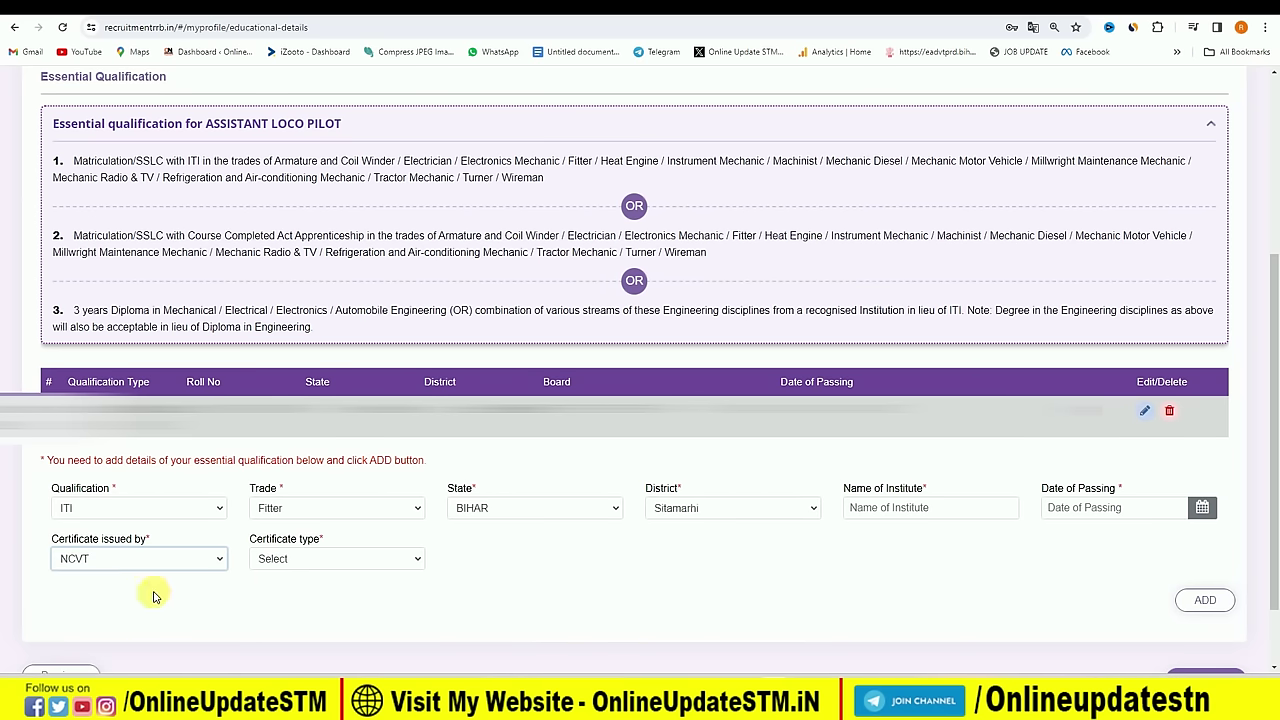
left_click(335, 559)
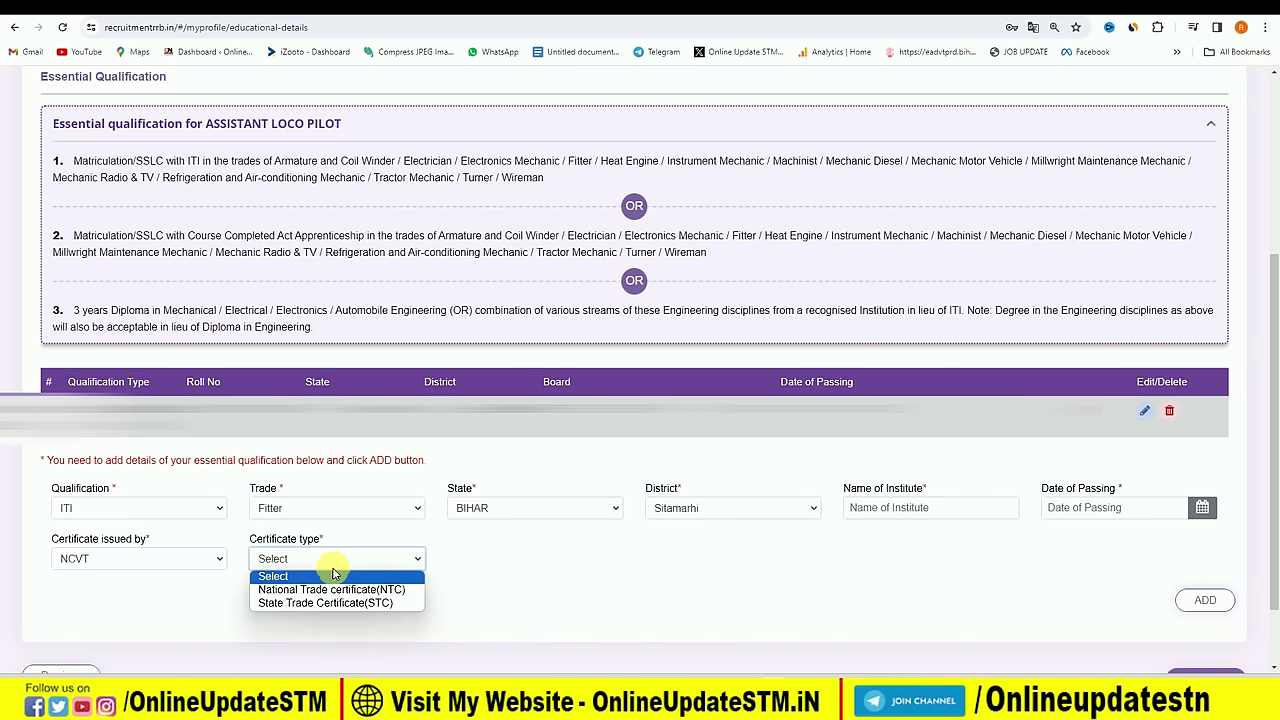
left_click(388, 595)
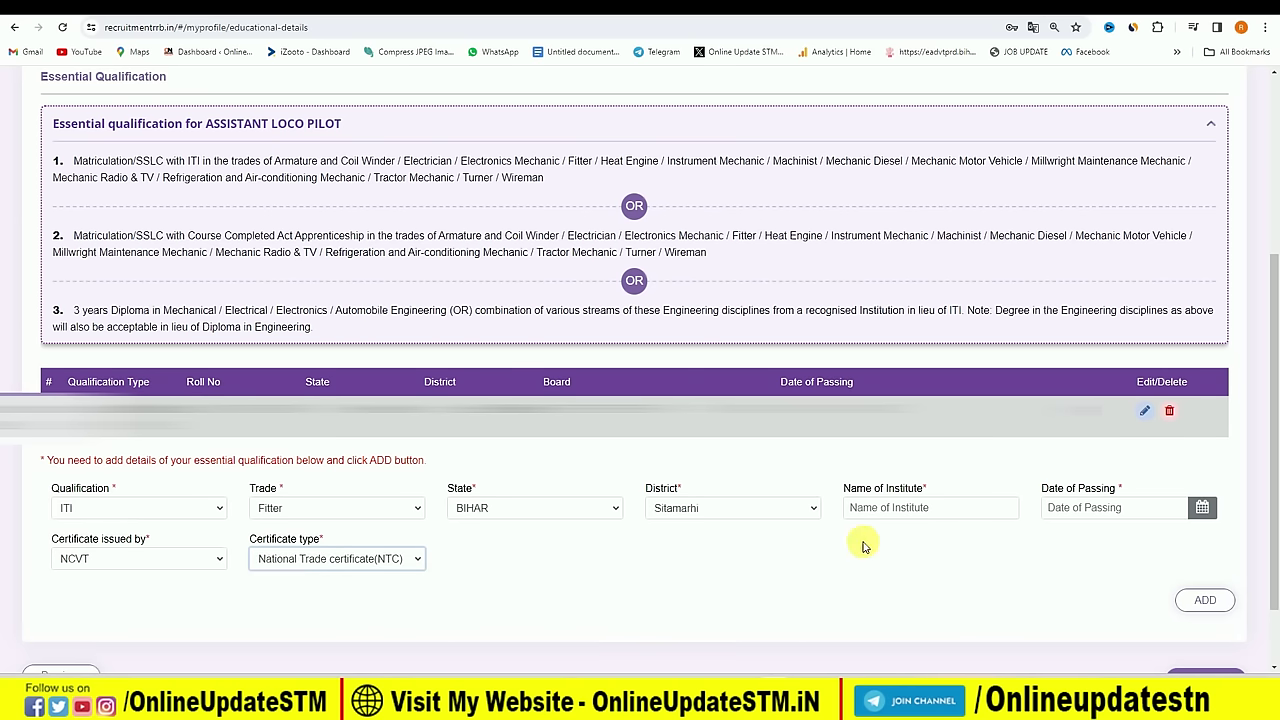
scroll(1000, 535, "down", 1)
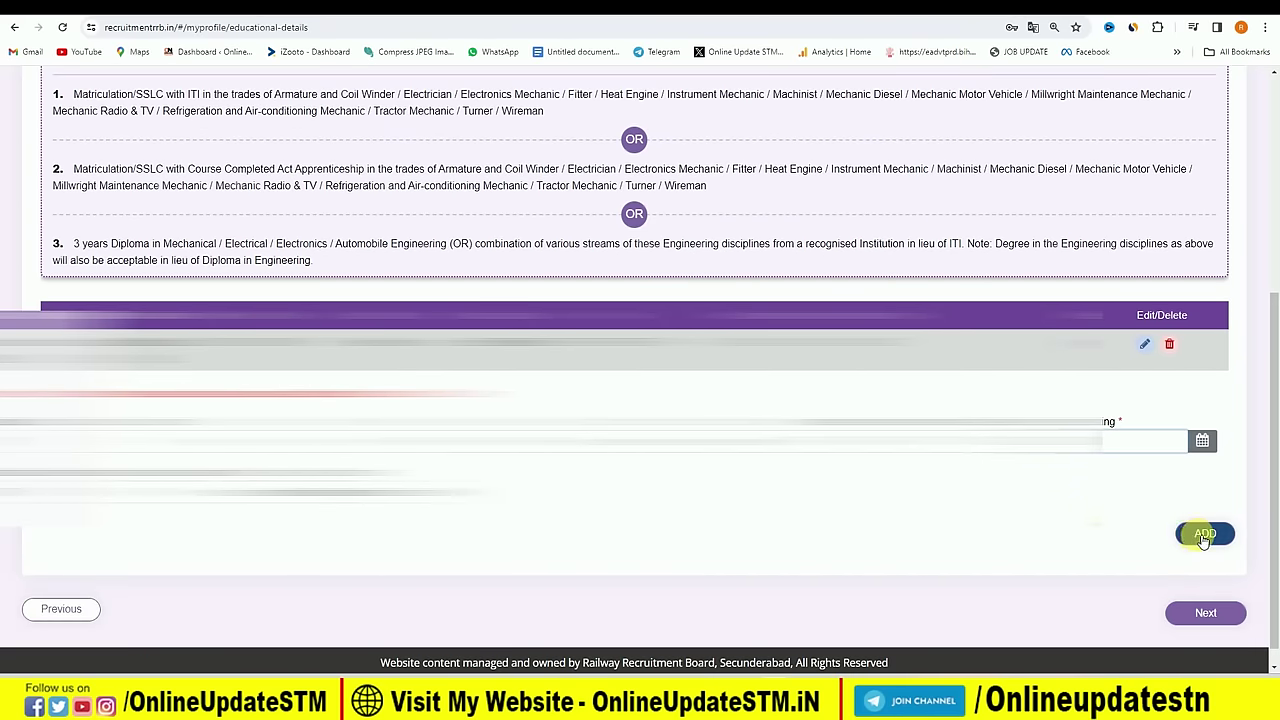